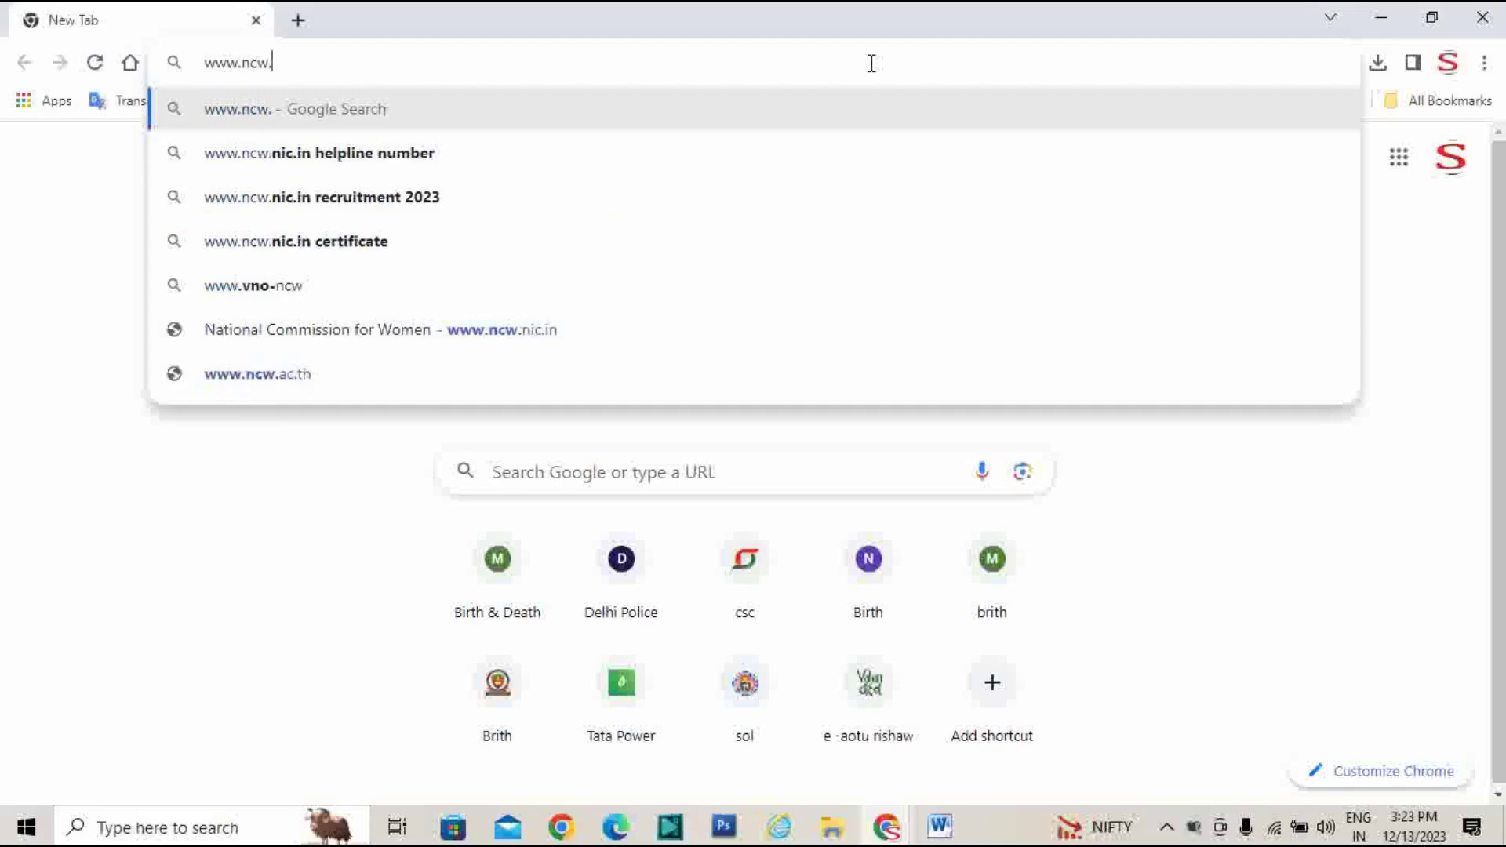
pyautogui.write('ni')
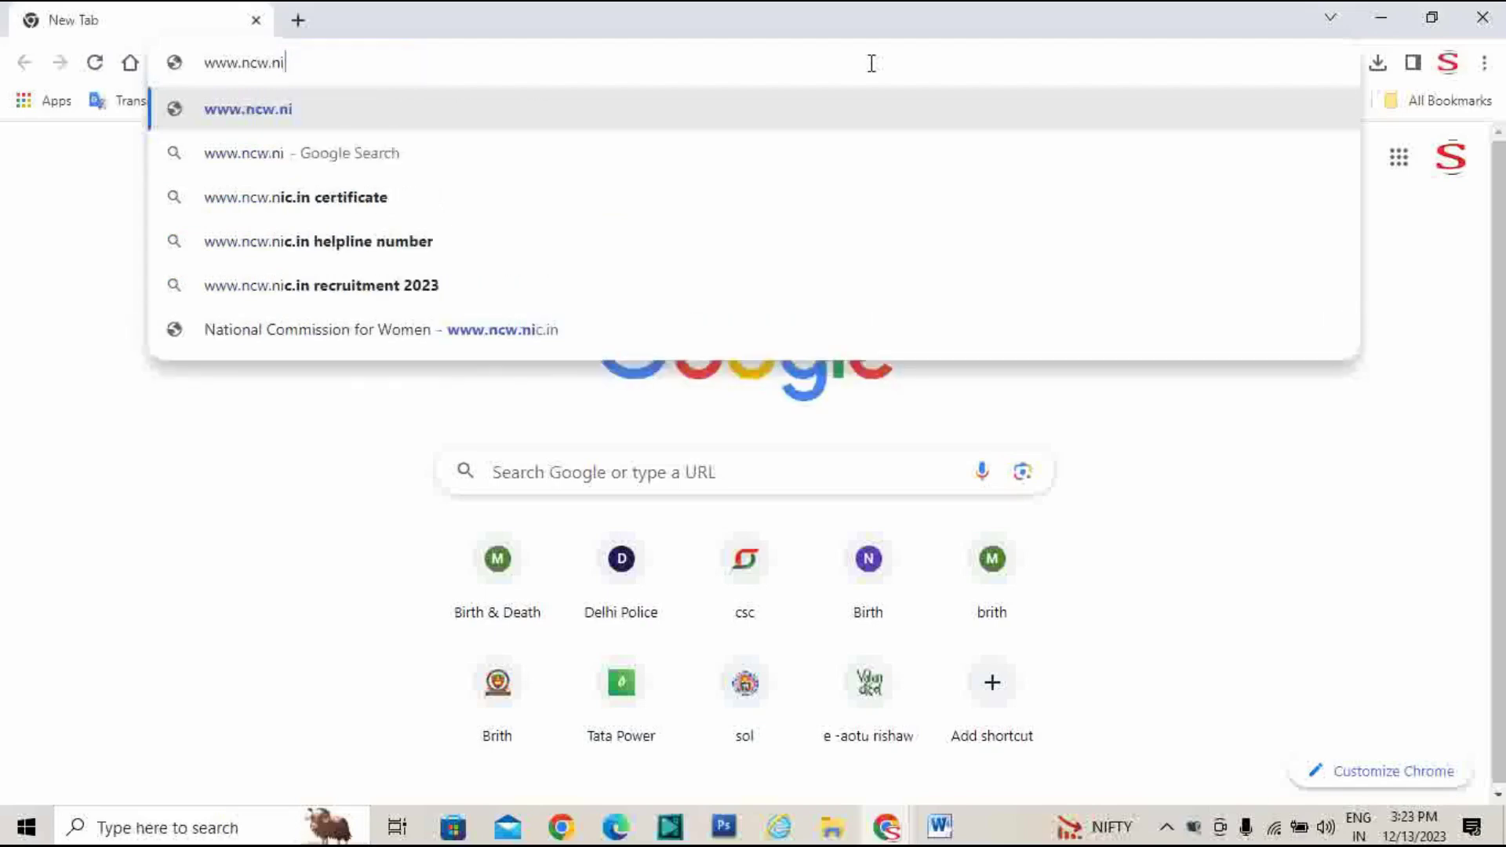
pyautogui.write('c.in')
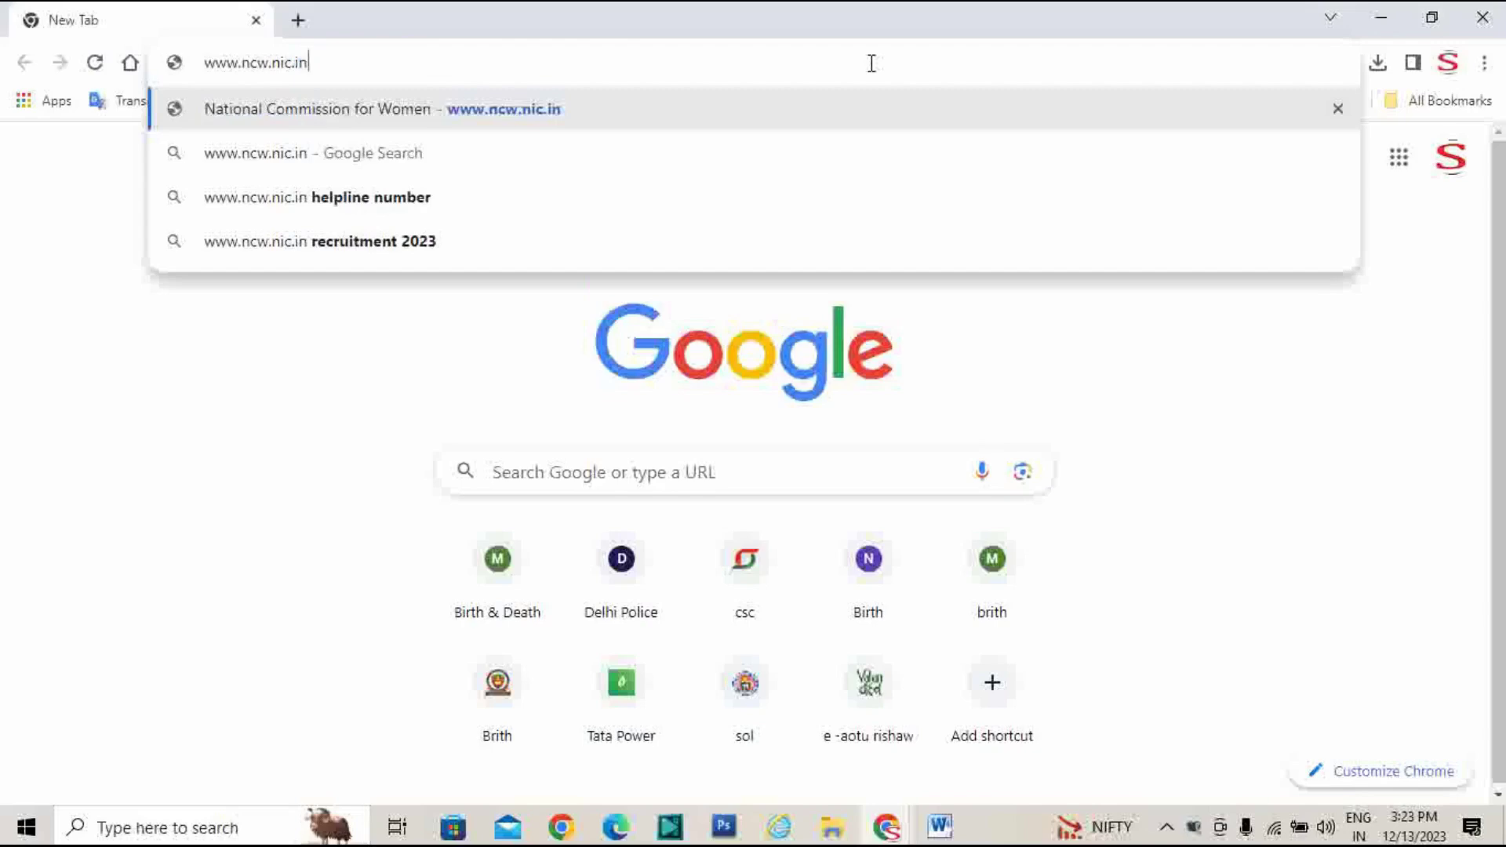
pyautogui.press('Return')
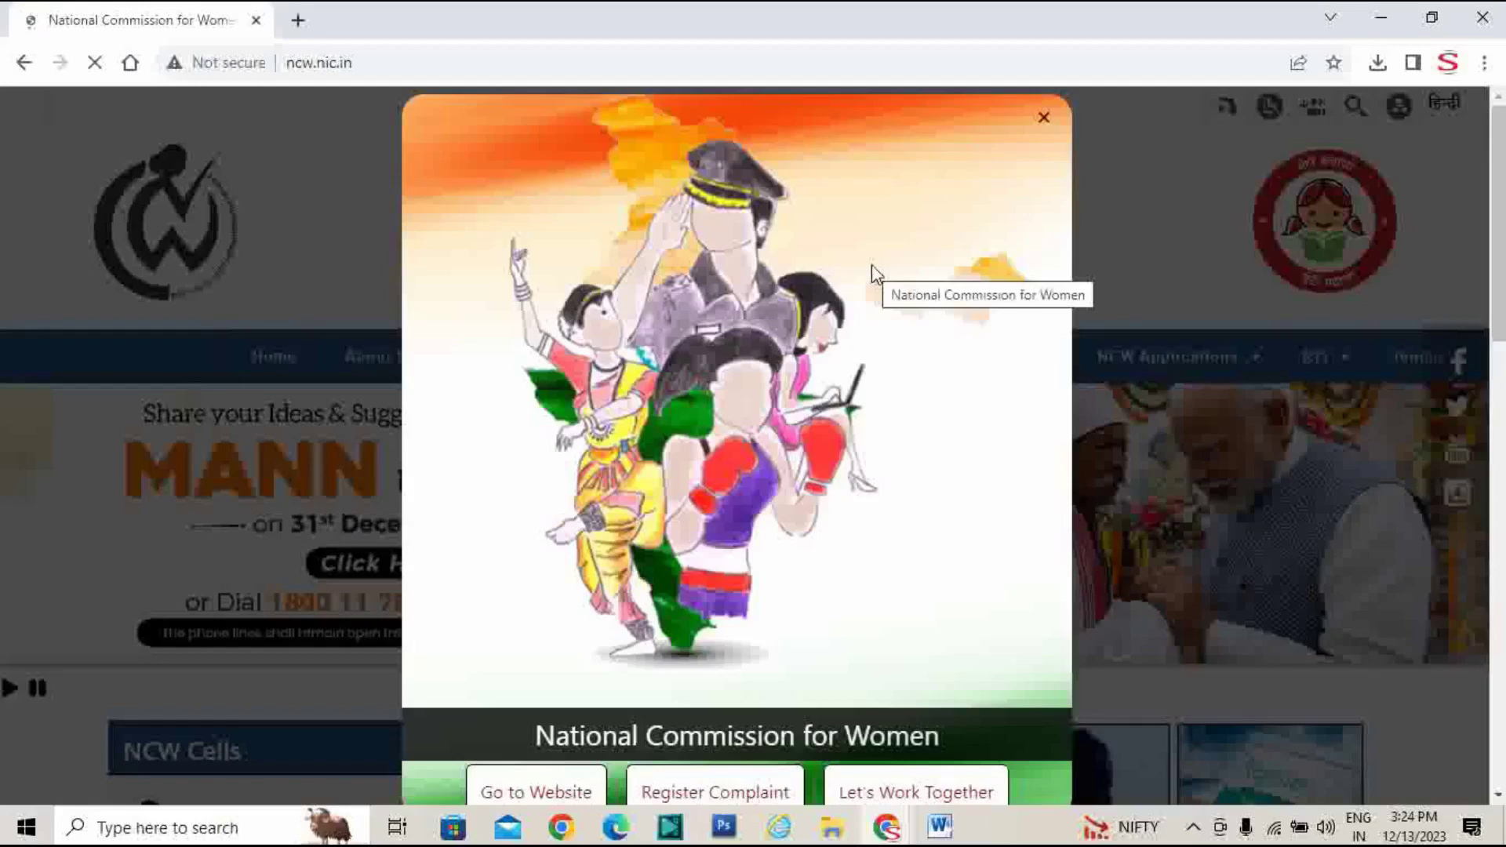
pyautogui.scroll(-3, 758, 314)
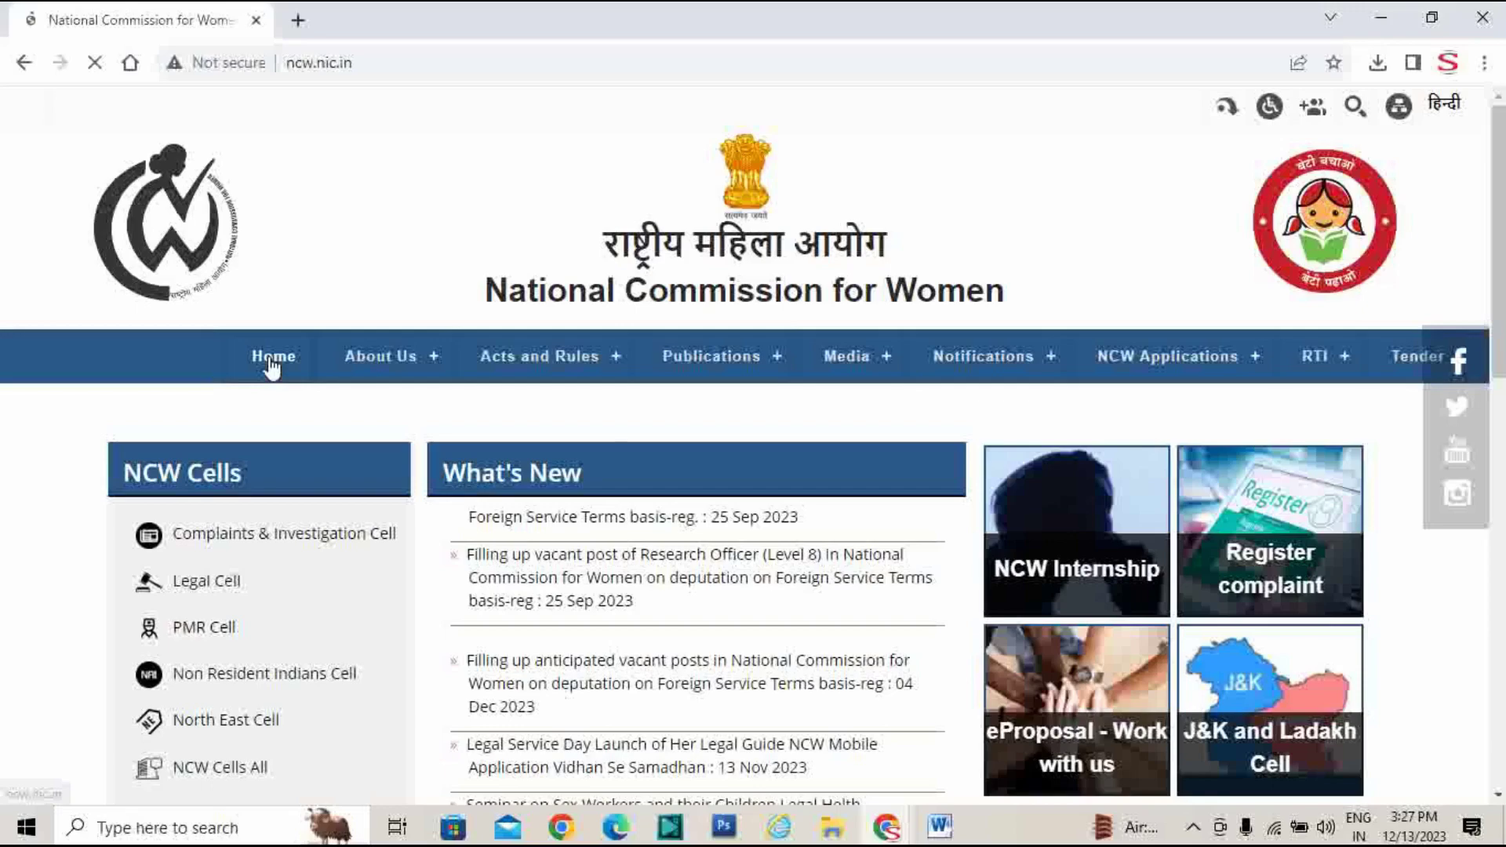
# - Go through the Register complaint instructions page to the complaint registration form and accept its receipt number notice
pyautogui.scroll(-8, 1286, 254)
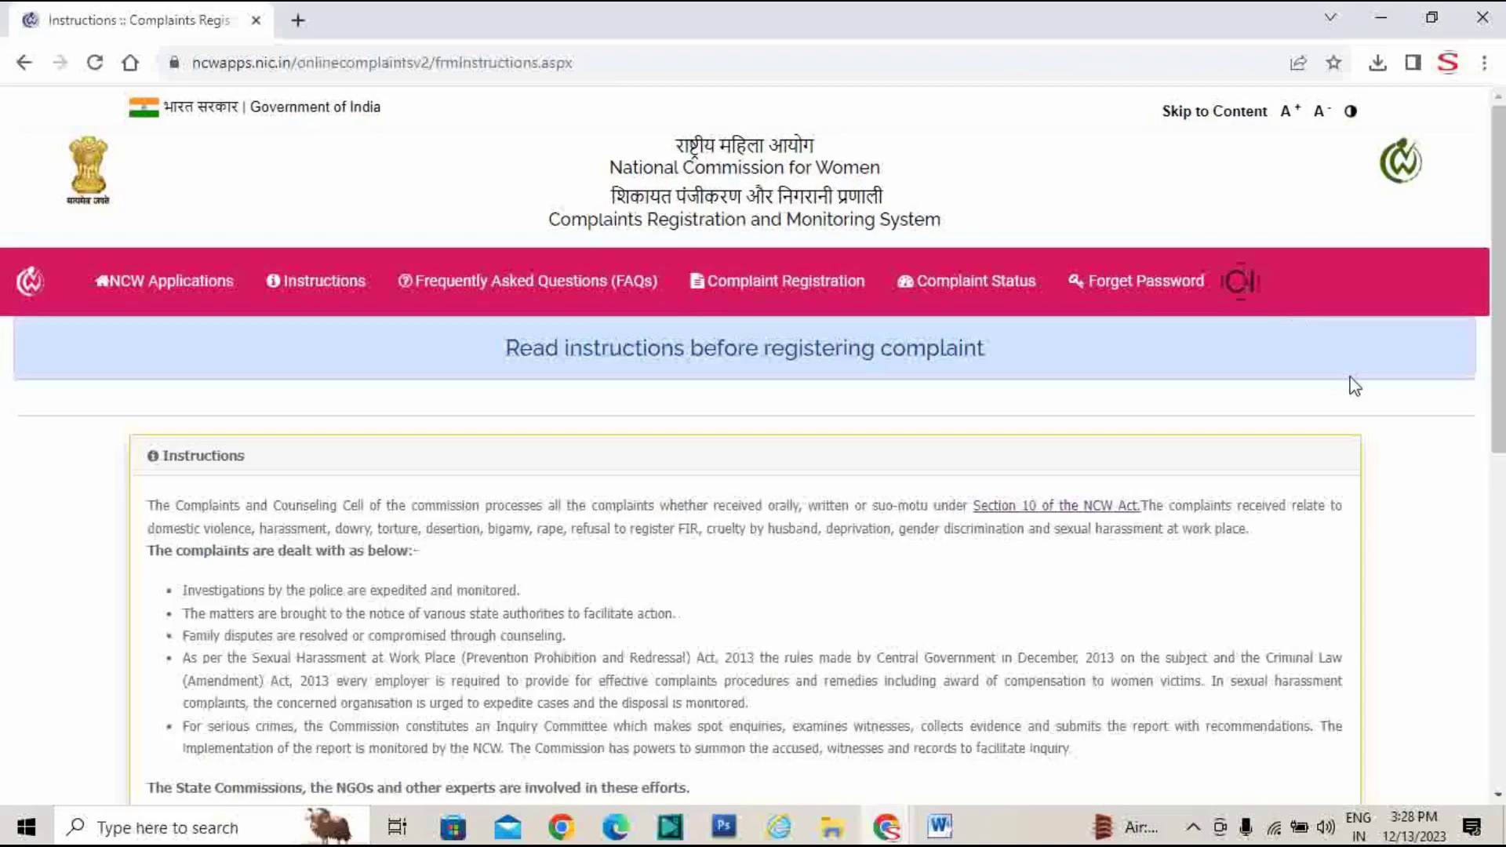
pyautogui.scroll(-1, 780, 471)
pyautogui.scroll(-6, 820, 562)
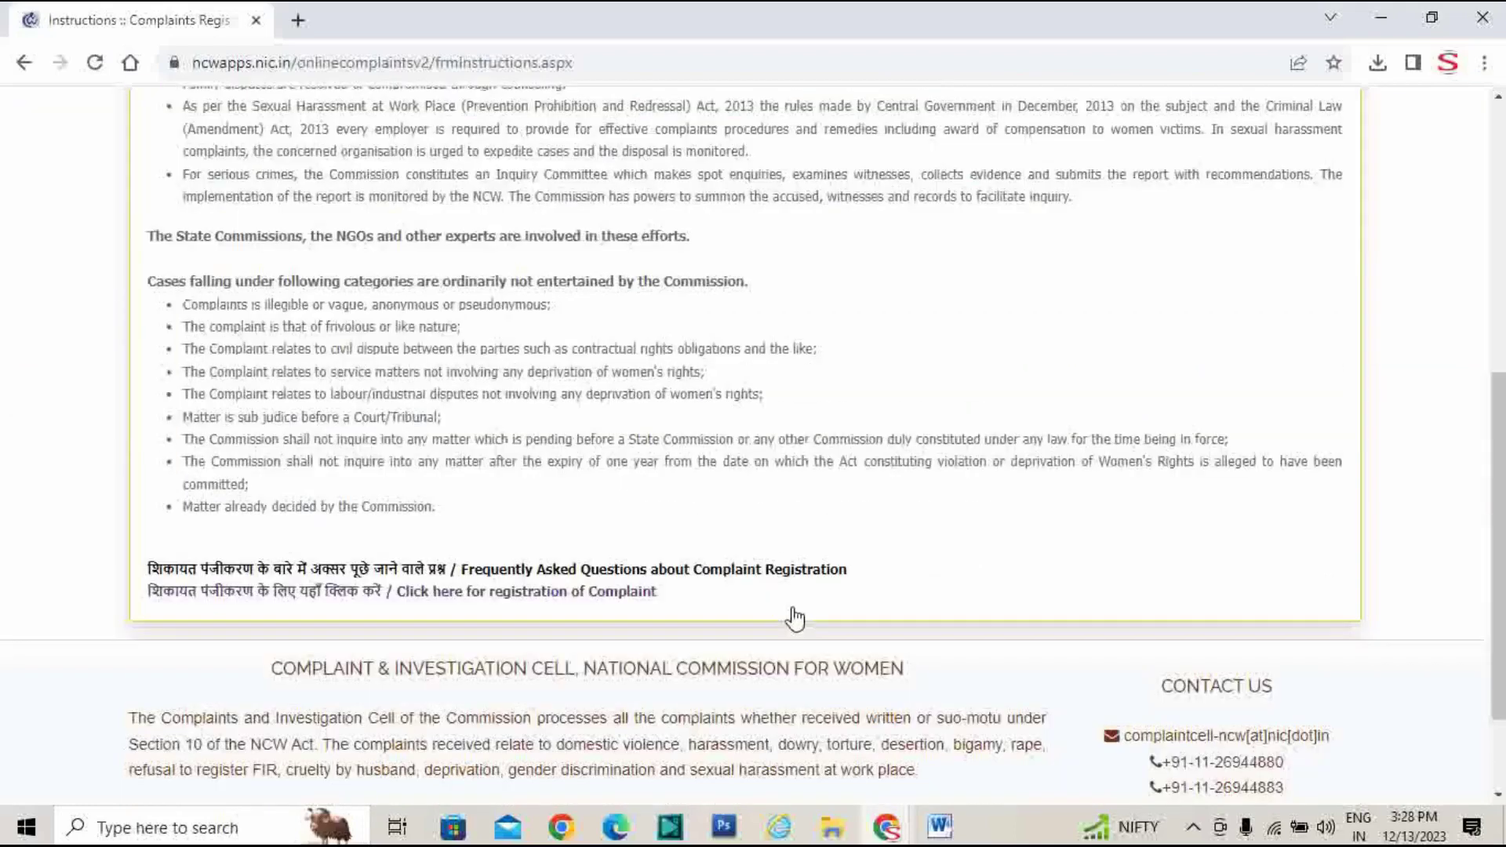
pyautogui.click(598, 566)
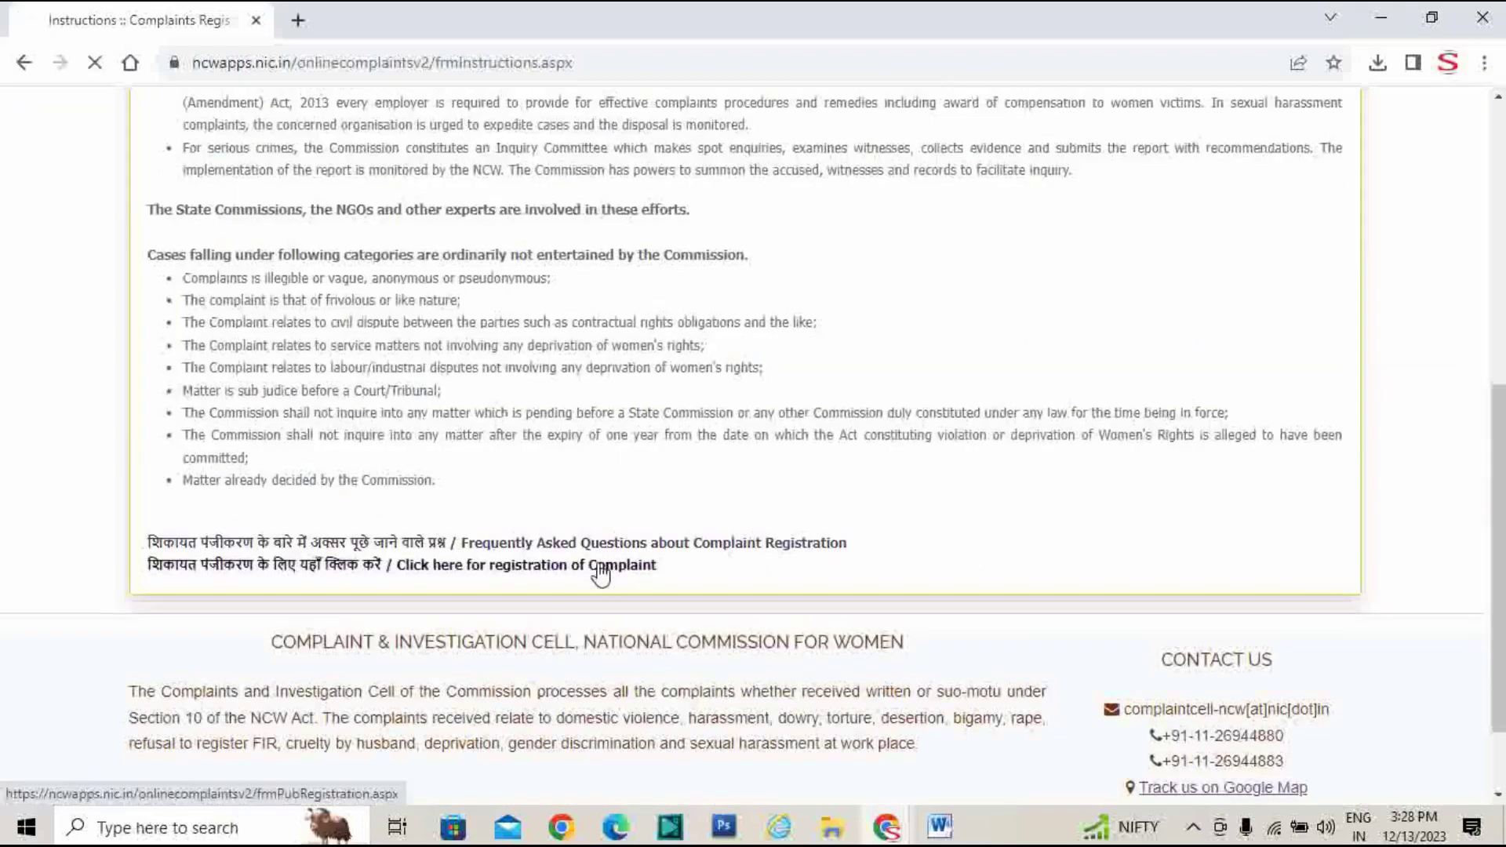
pyautogui.scroll(-1, 747, 211)
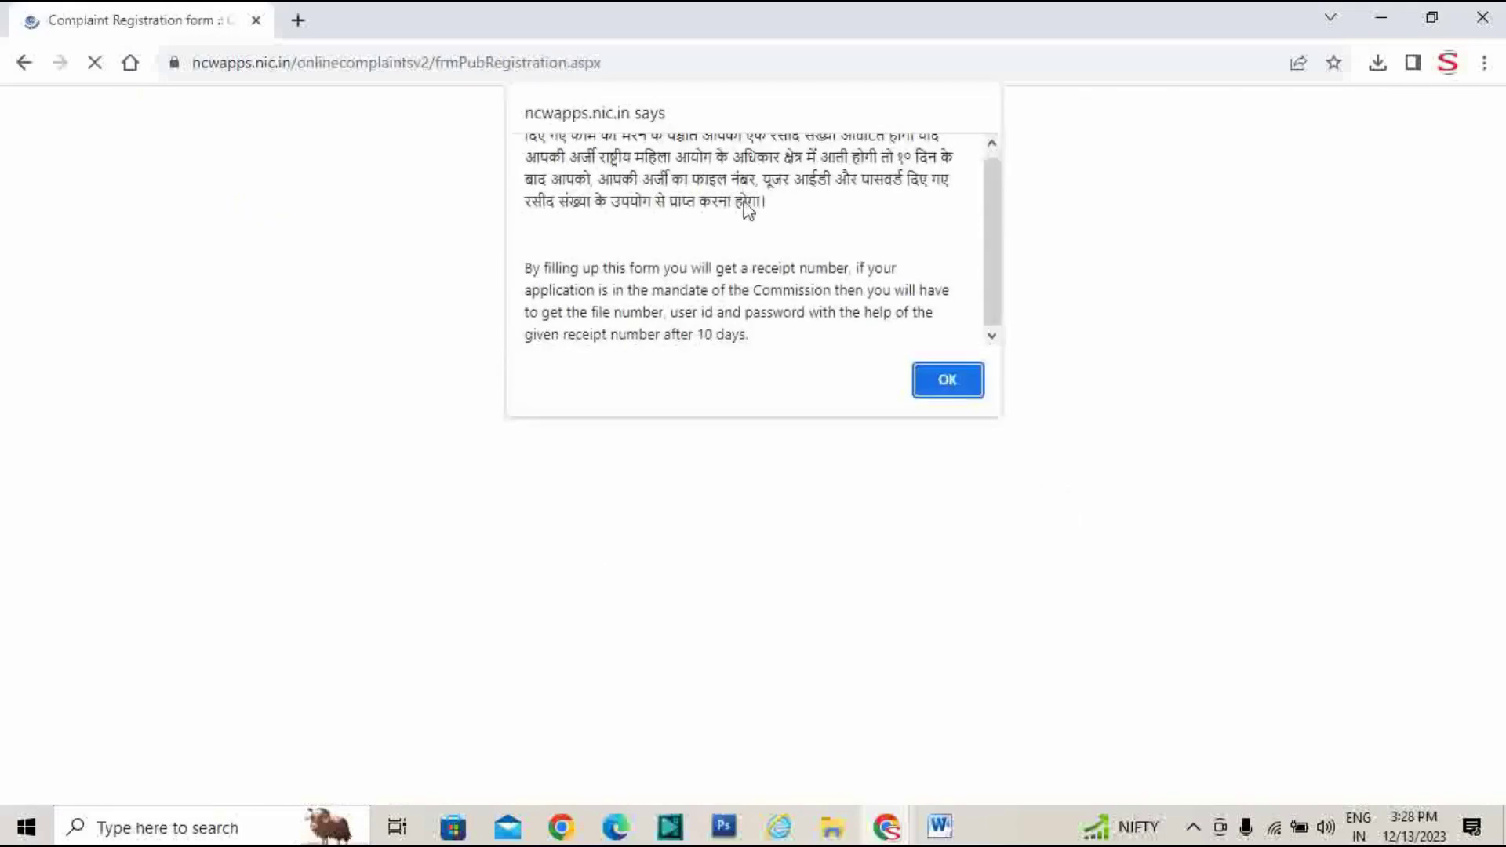
pyautogui.scroll(1, 747, 210)
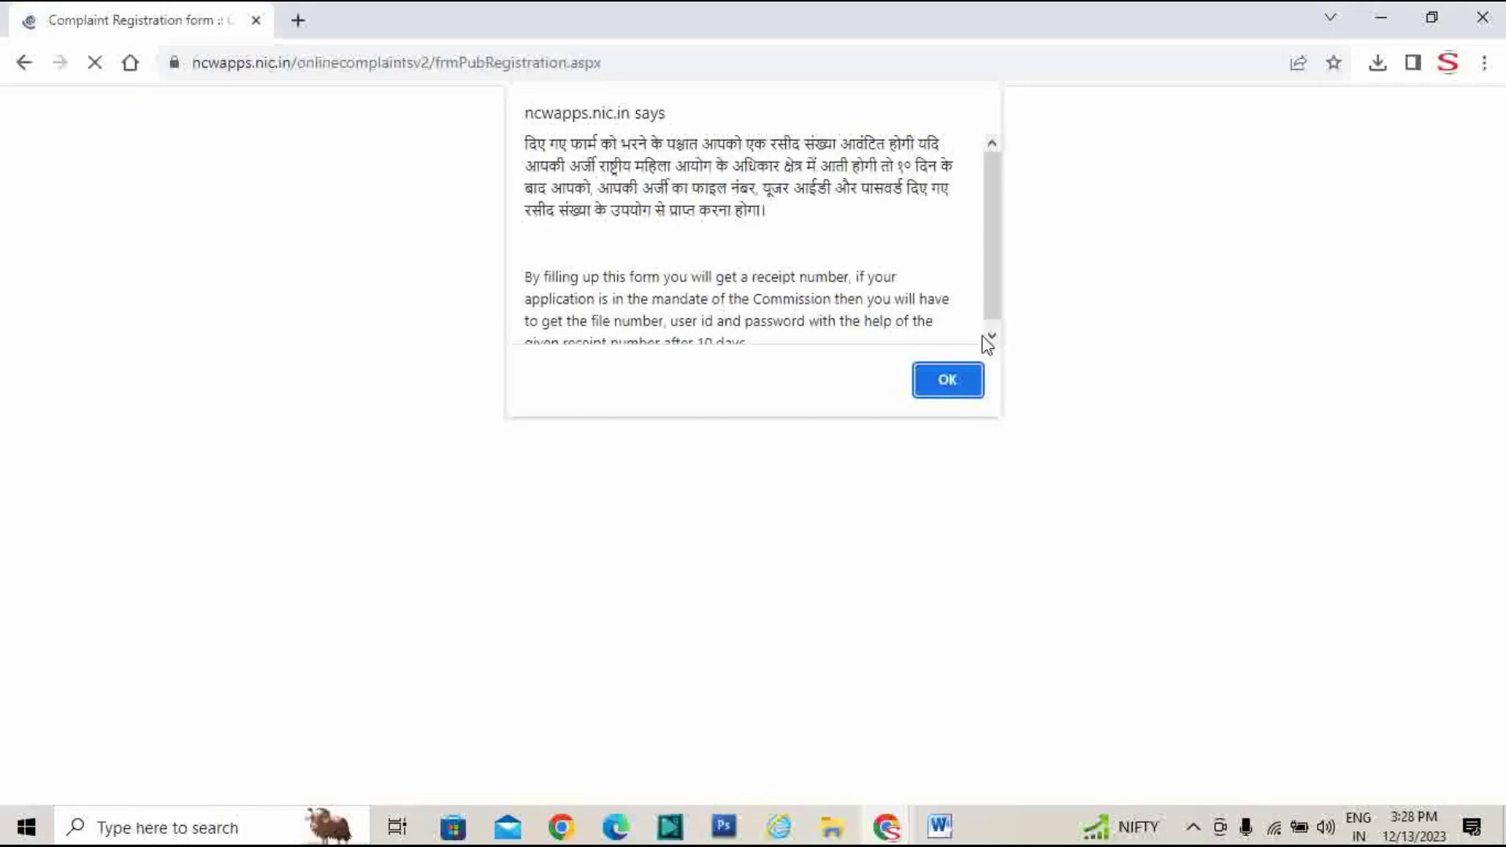
pyautogui.click(962, 399)
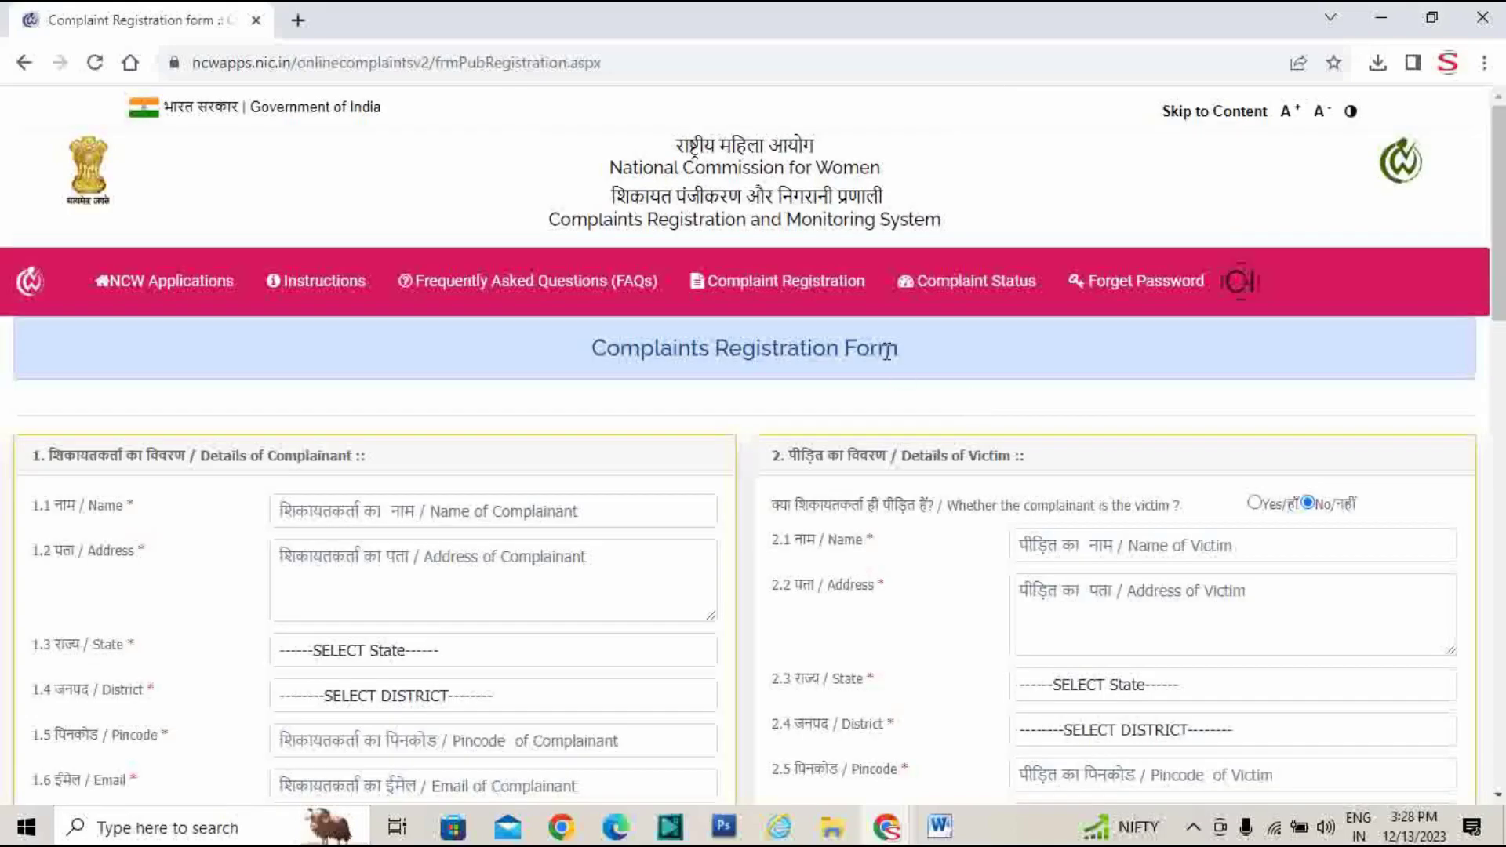
# - Examine the complainant's name, state and district fields in section 1 of the registration form
pyautogui.scroll(-3, 887, 351)
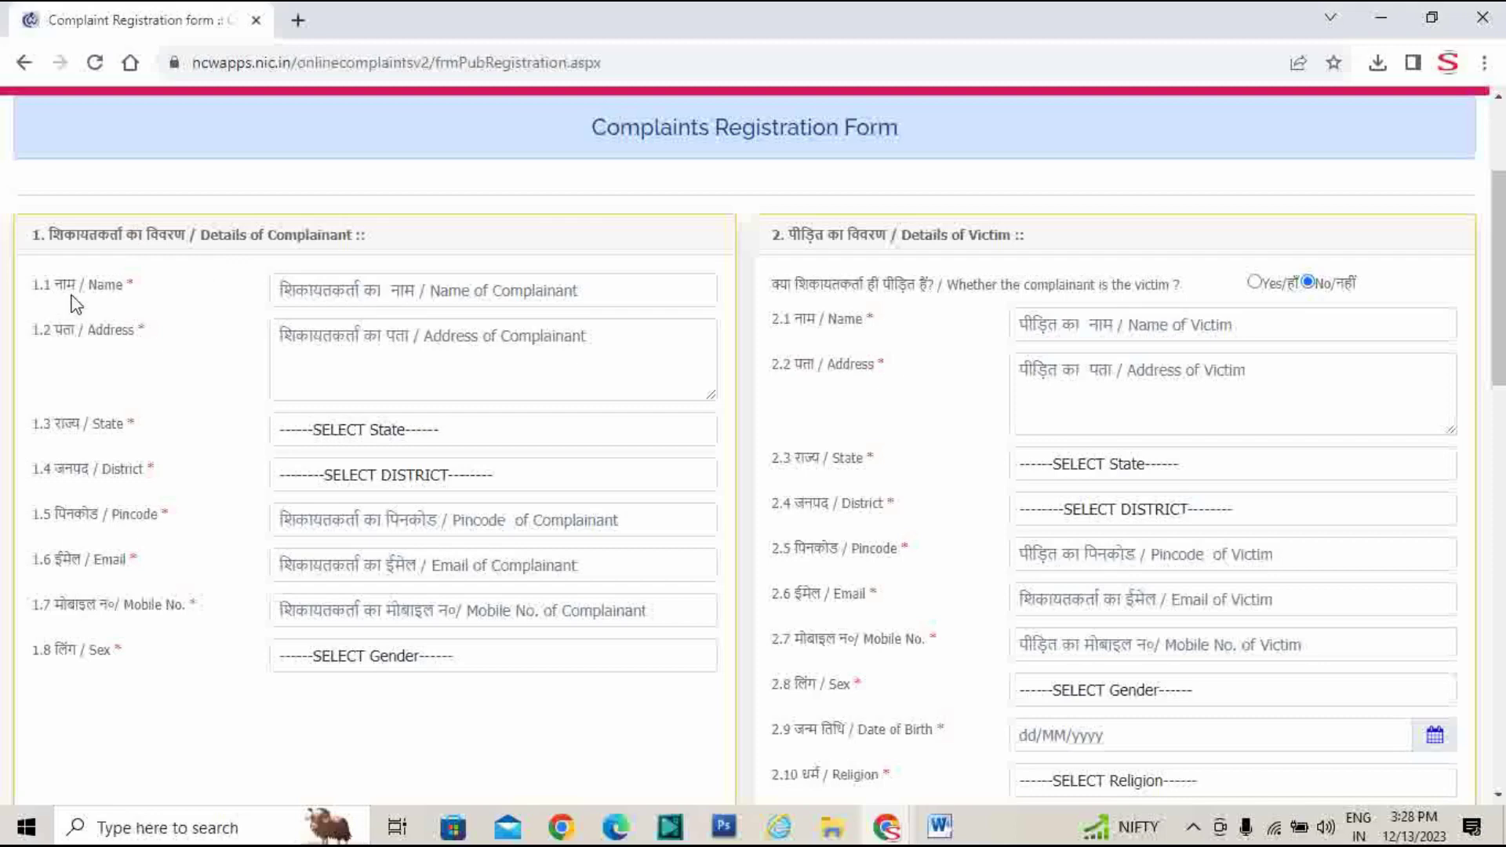
pyautogui.click(396, 292)
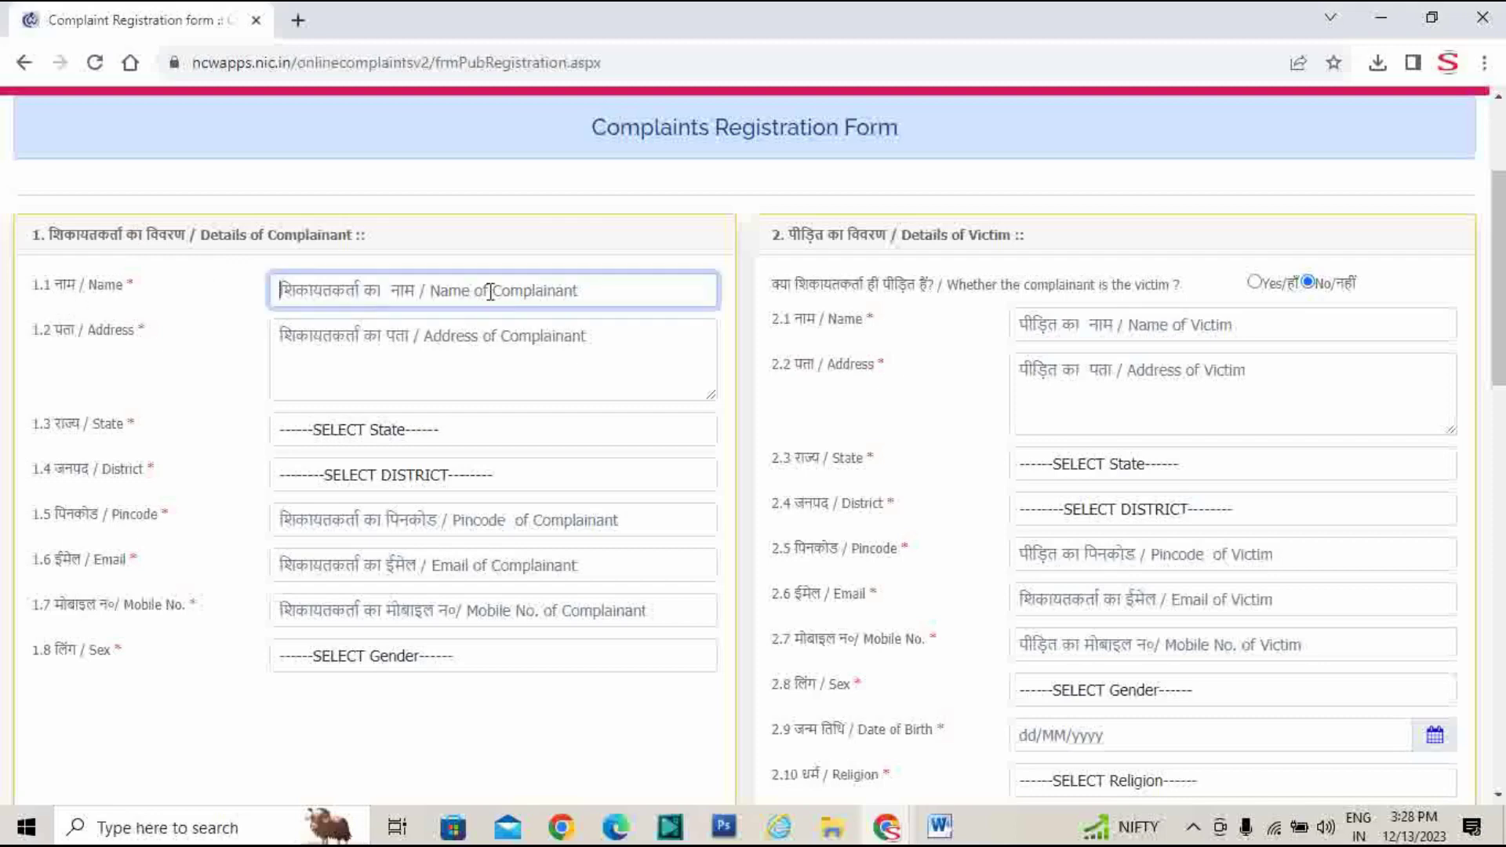
pyautogui.click(206, 382)
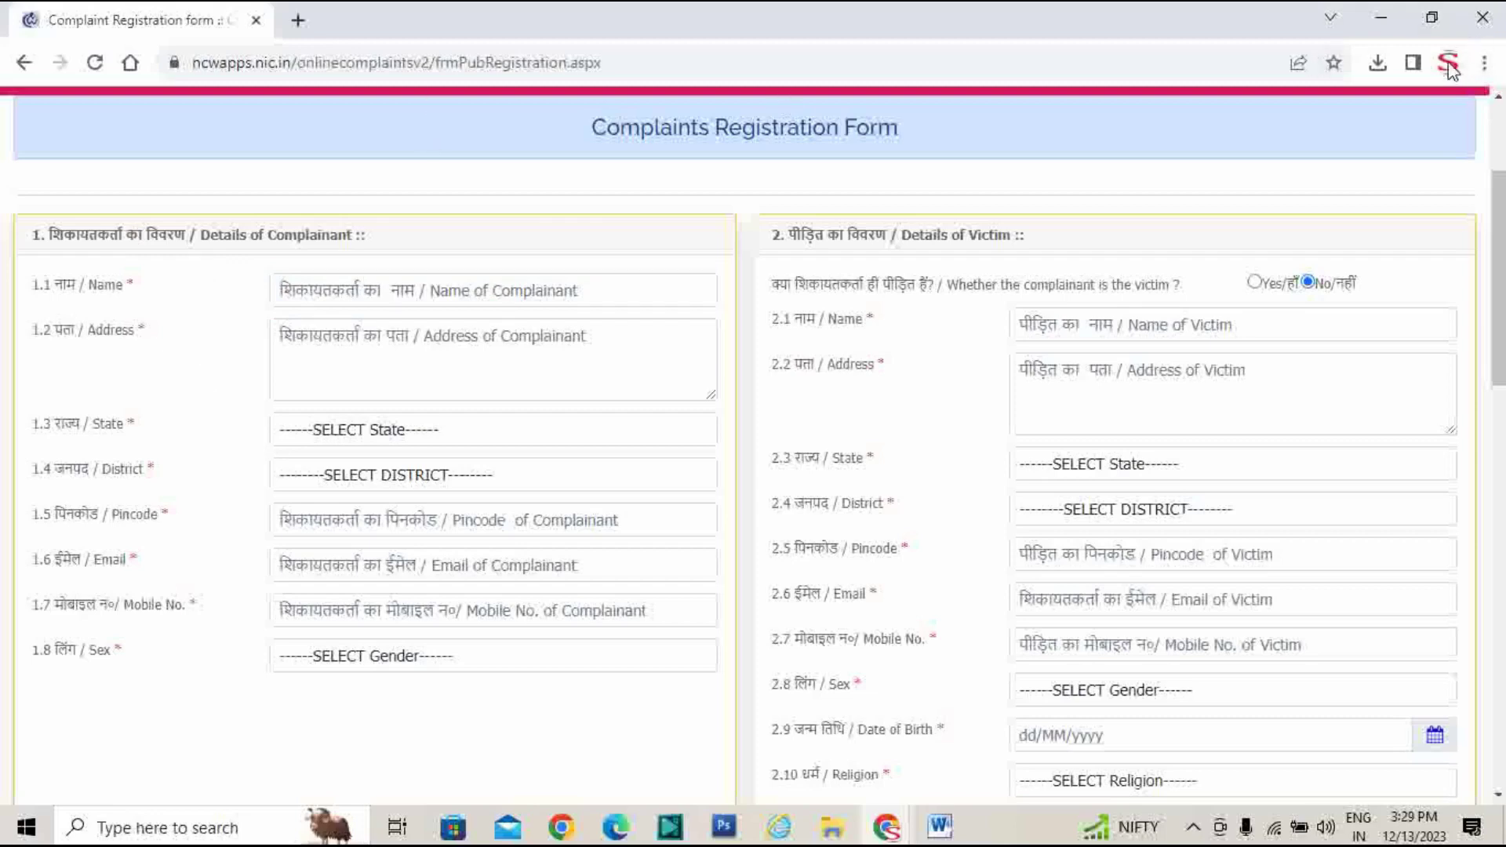
pyautogui.click(428, 436)
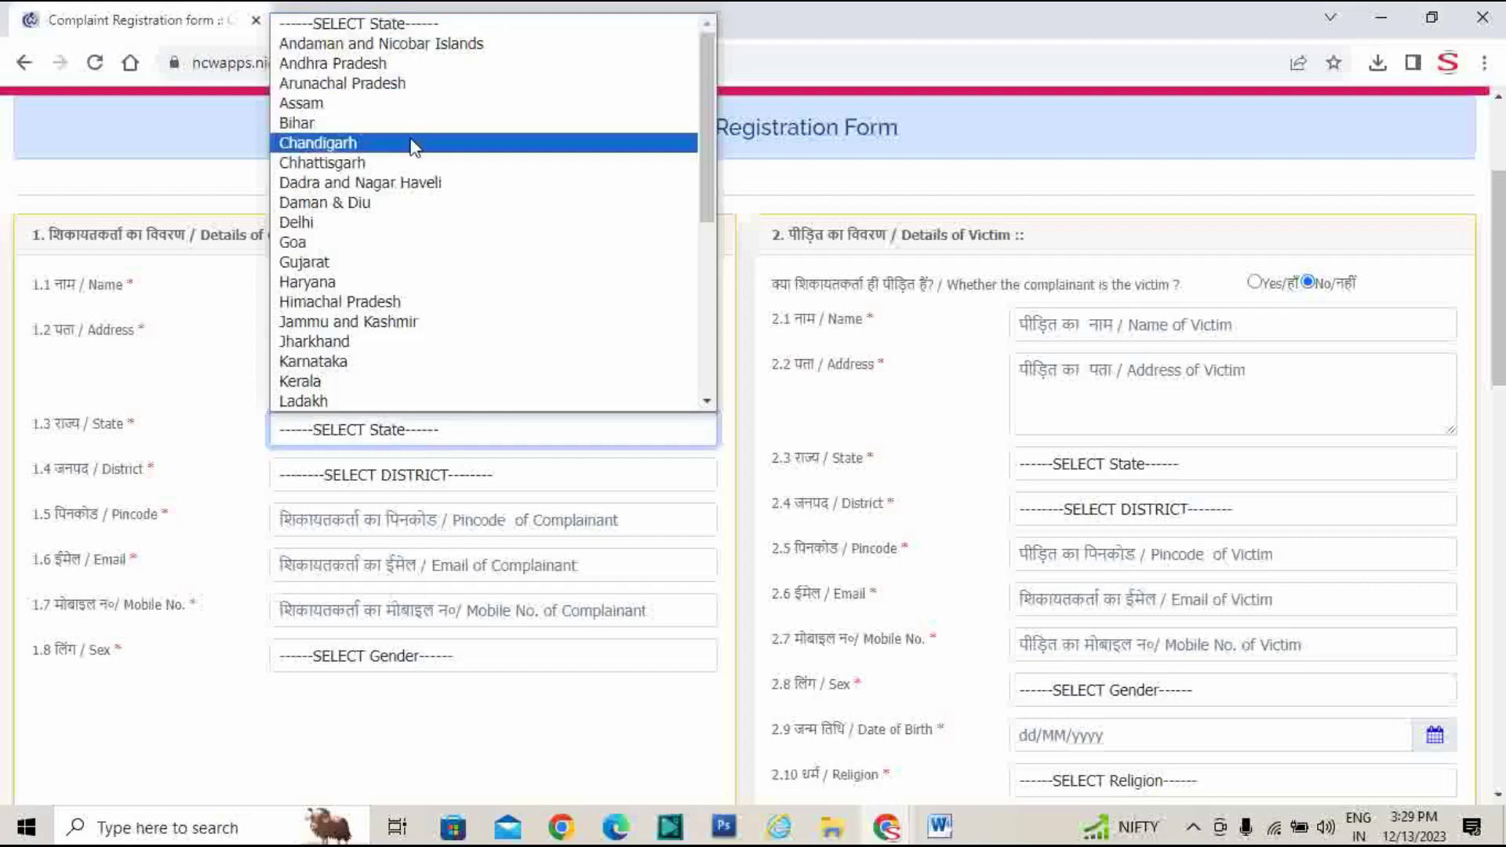
pyautogui.scroll(-2, 410, 137)
pyautogui.scroll(3, 447, 269)
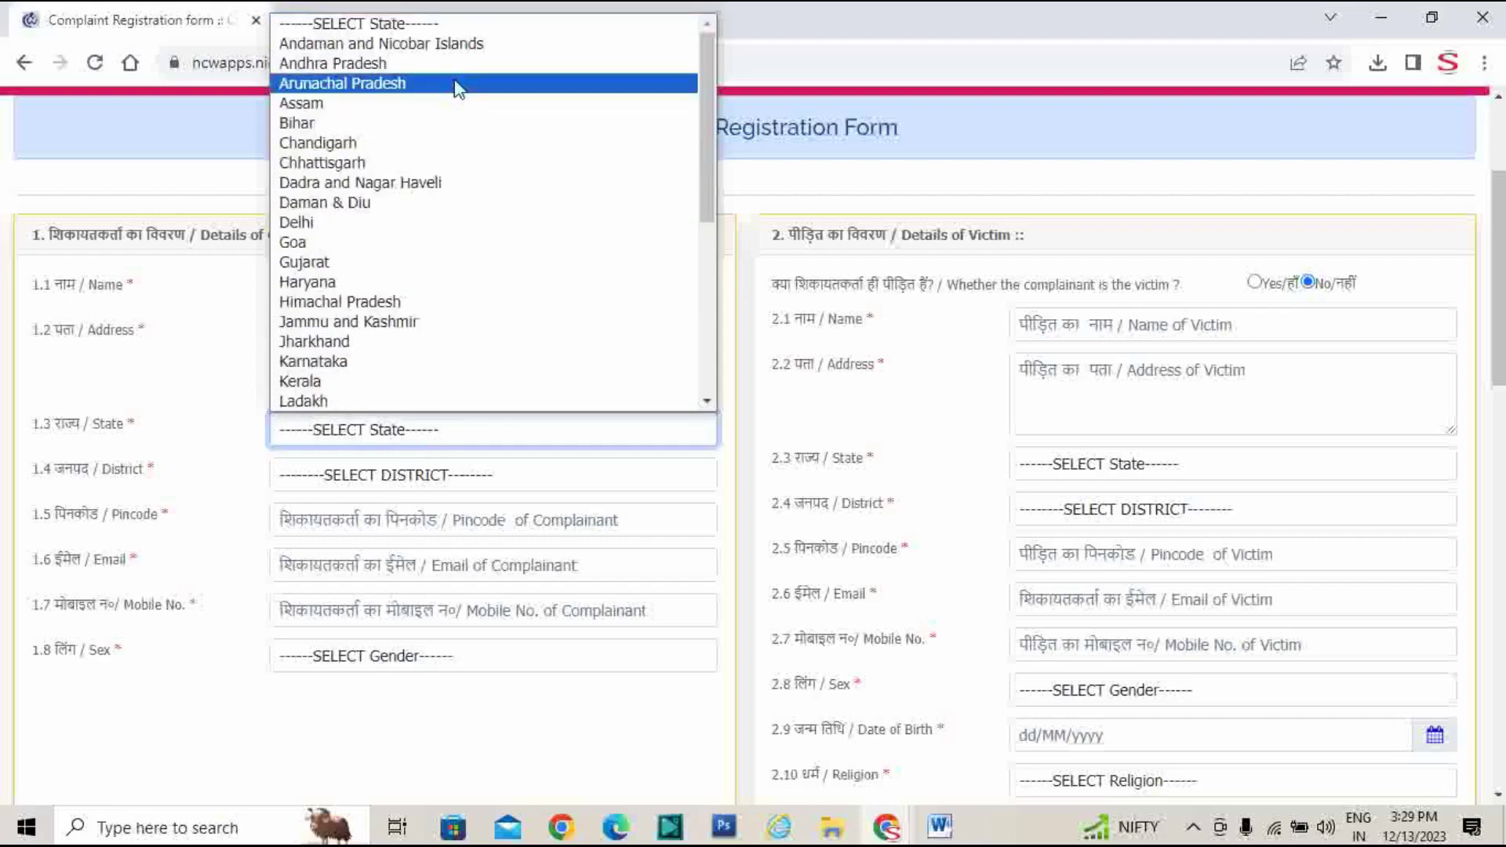
pyautogui.click(185, 373)
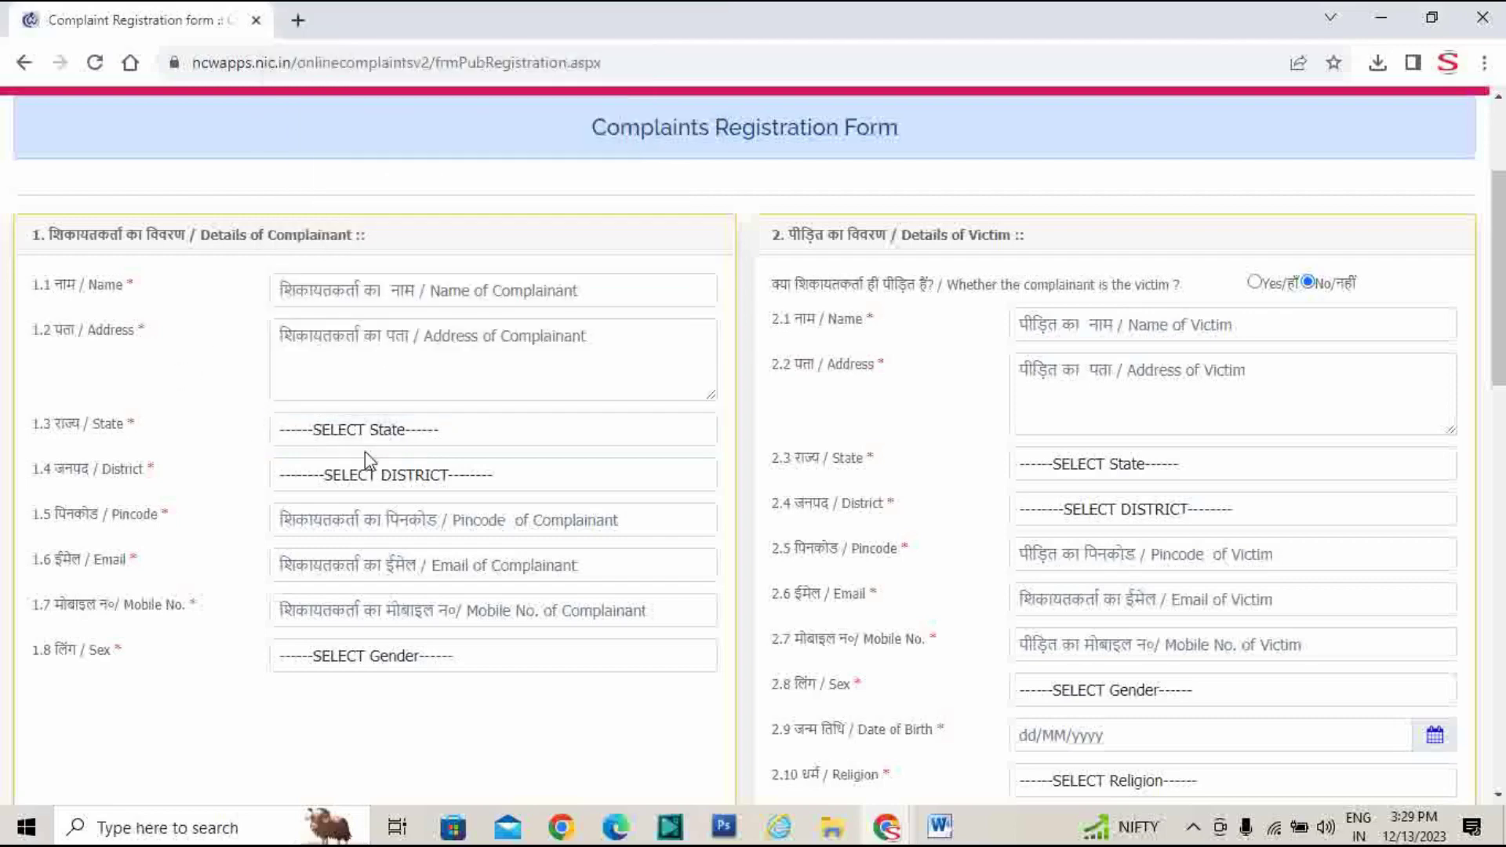
pyautogui.click(378, 474)
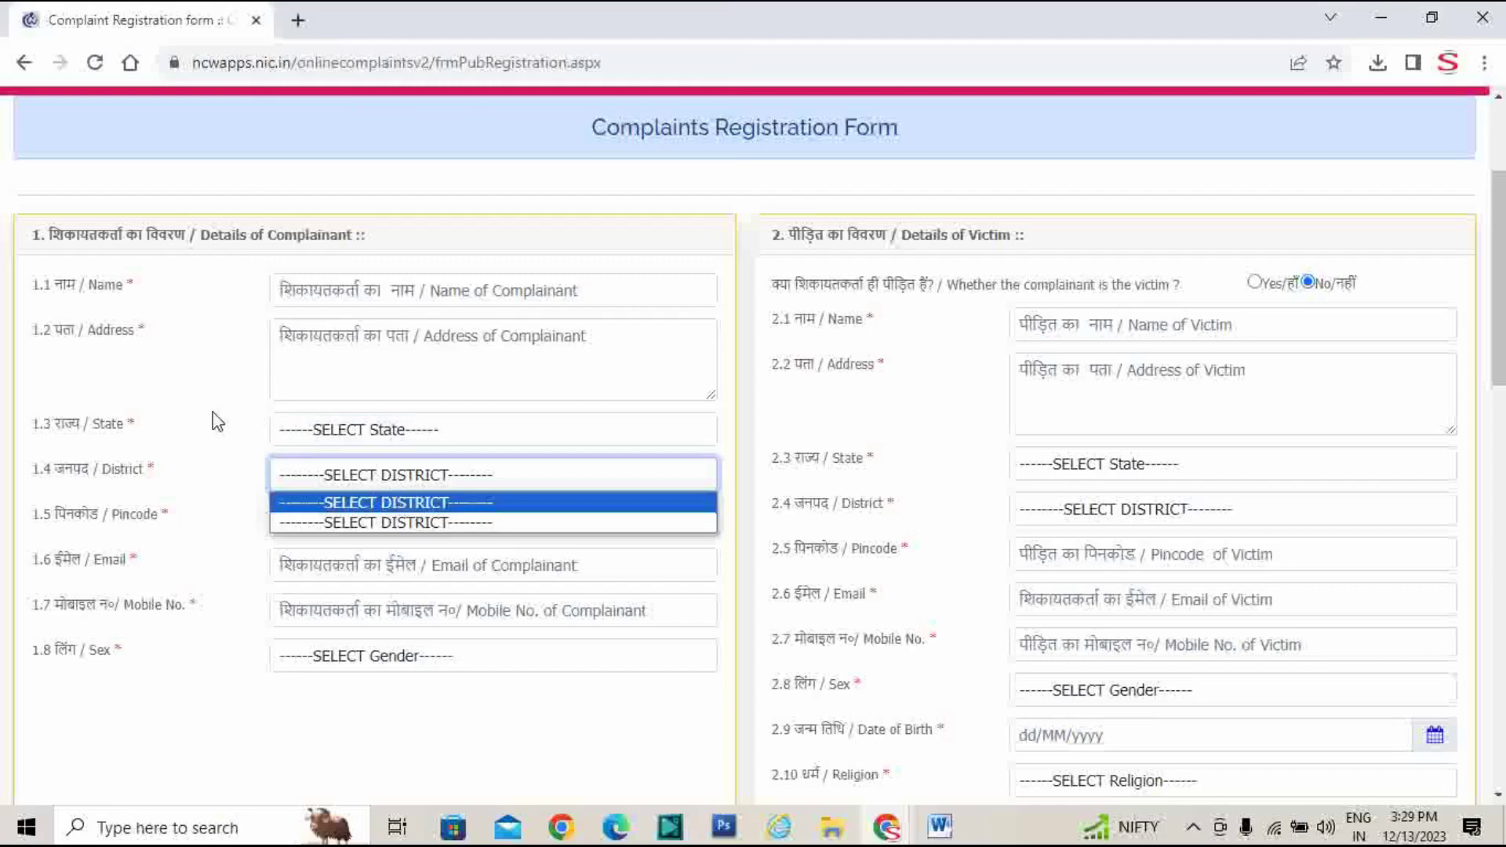
pyautogui.click(219, 421)
# - Set the complainant's state to Delhi and the district to North West Delhi
pyautogui.click(348, 433)
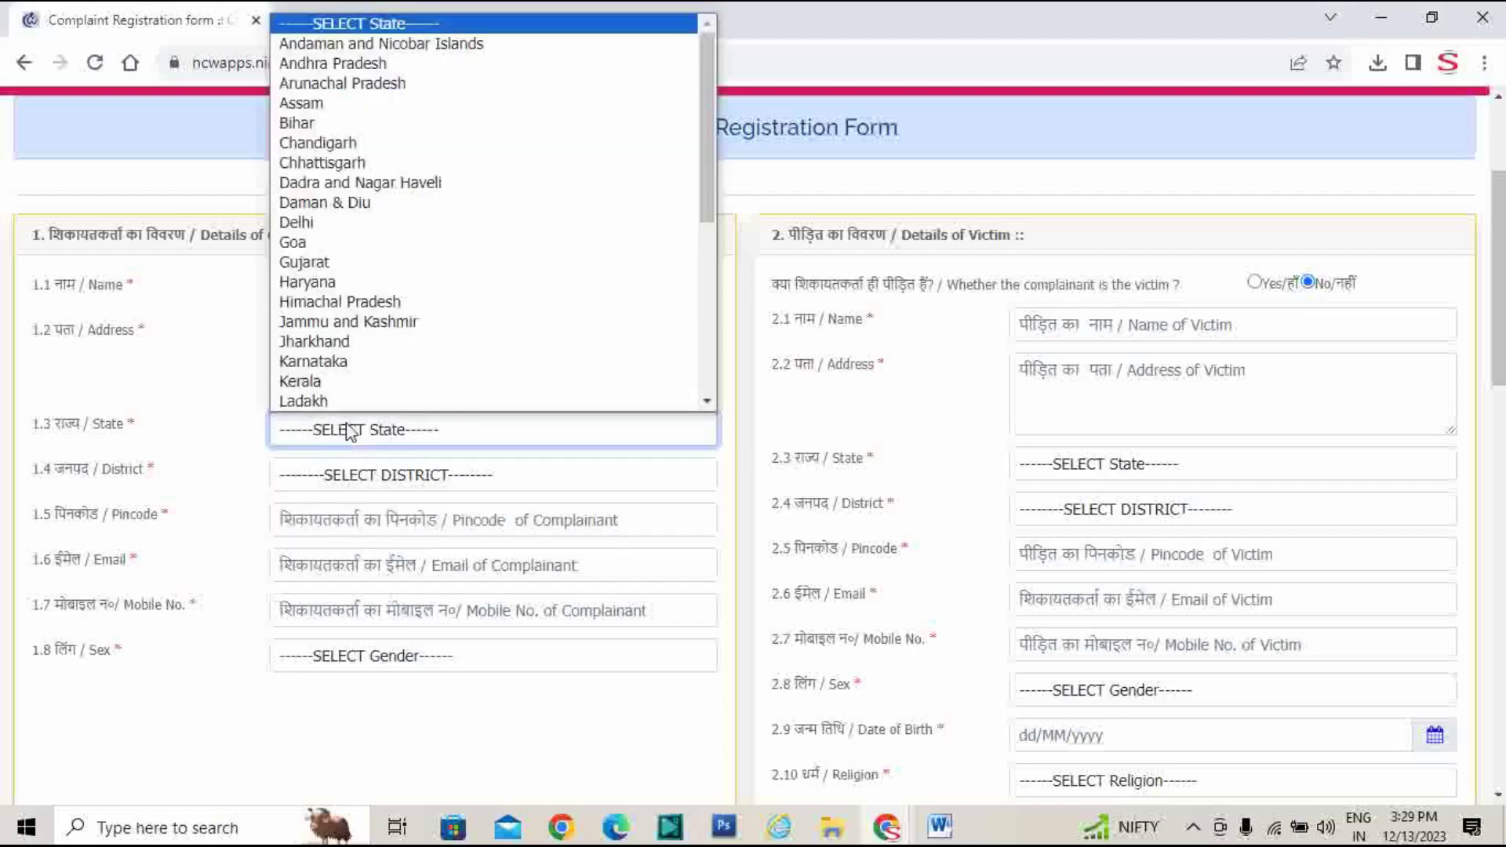
pyautogui.click(397, 222)
pyautogui.click(421, 480)
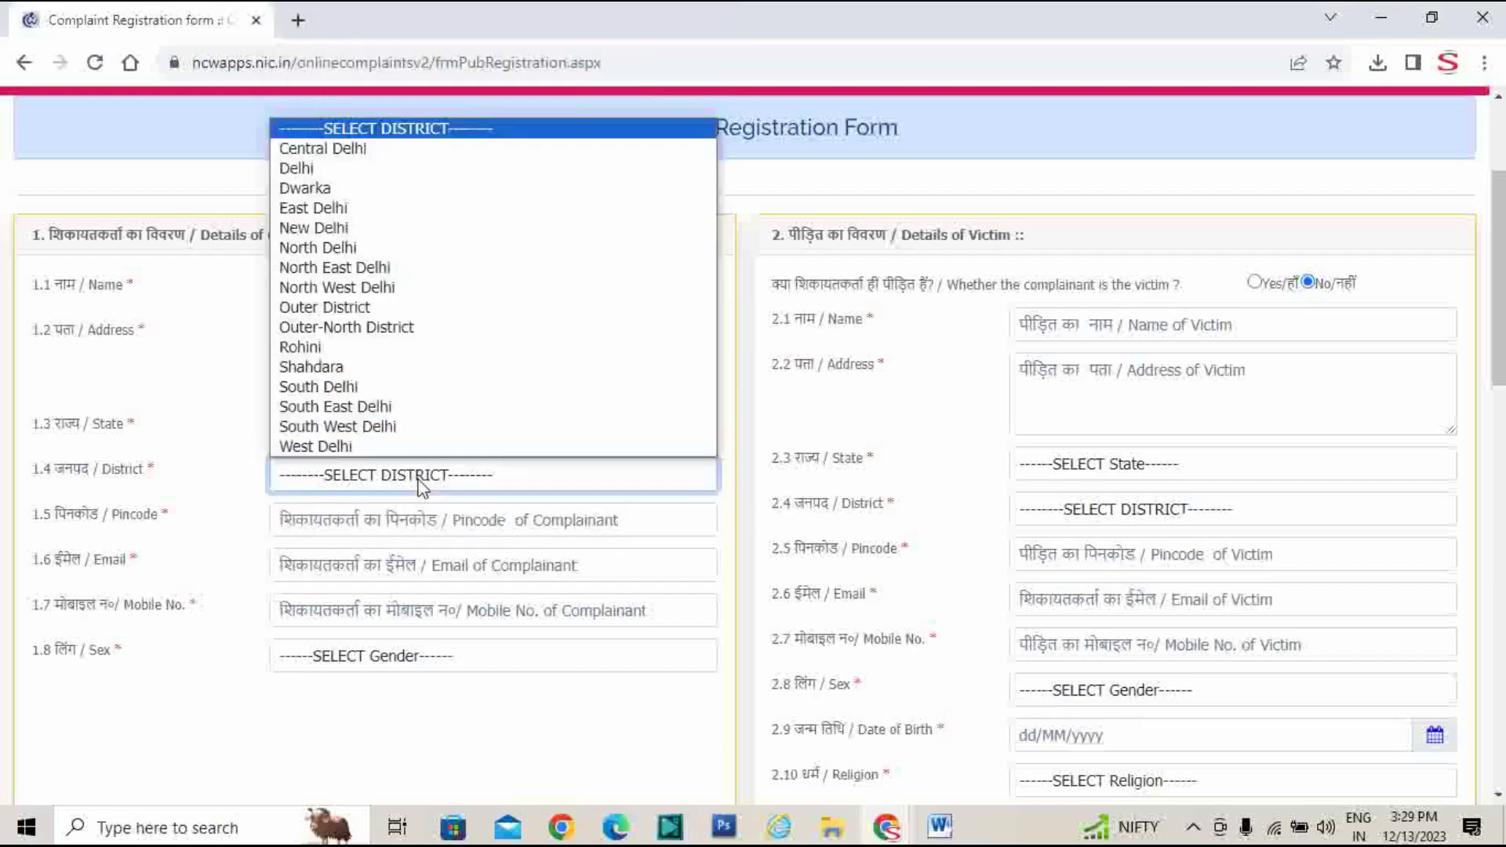
pyautogui.click(400, 287)
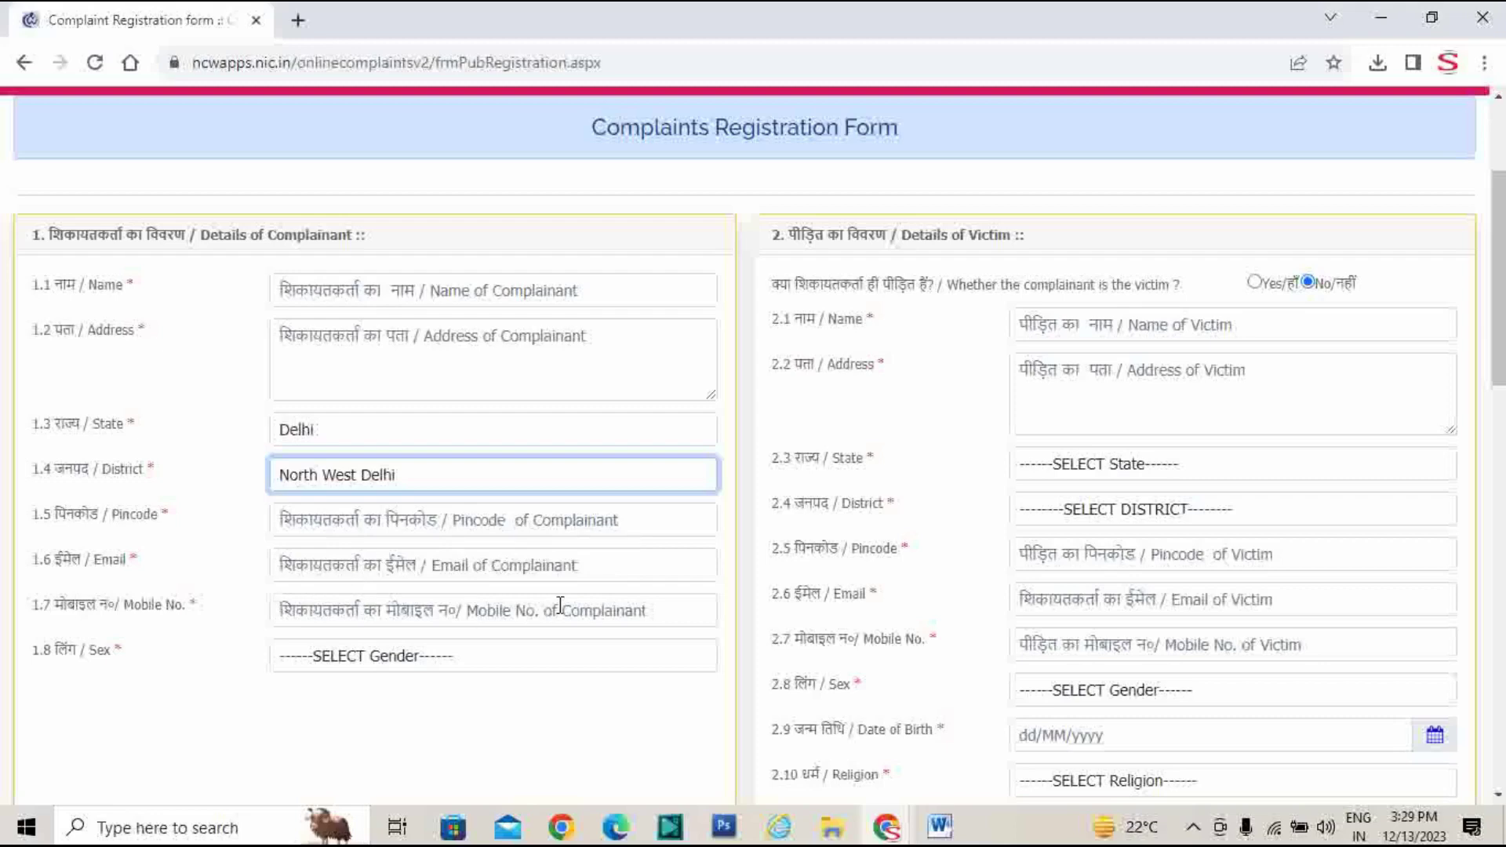
# - Review the complainant's gender options and the victim's state, district and email fields without filling them in
pyautogui.click(440, 666)
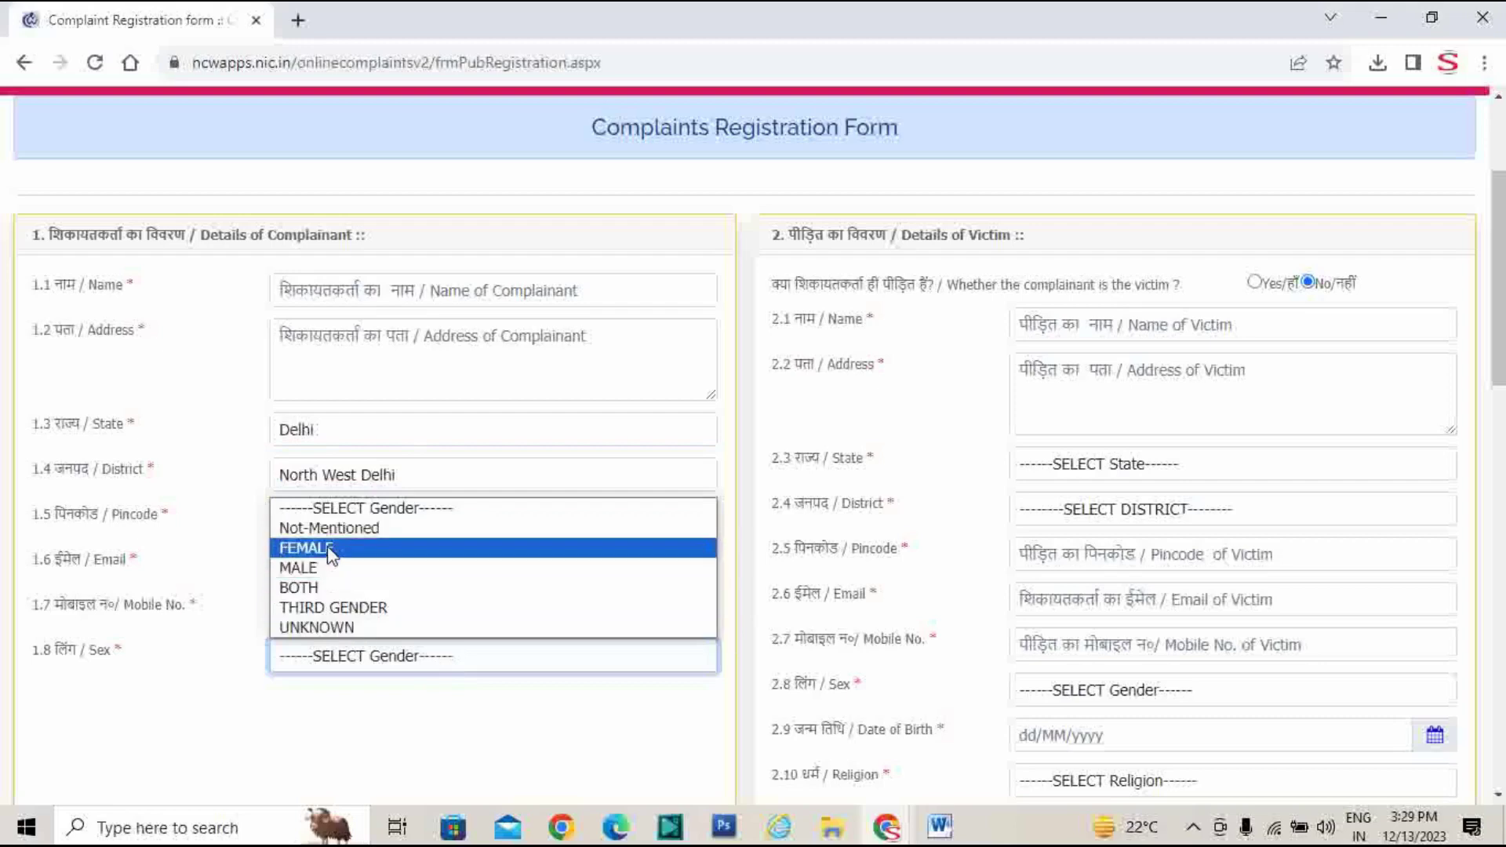
pyautogui.click(290, 738)
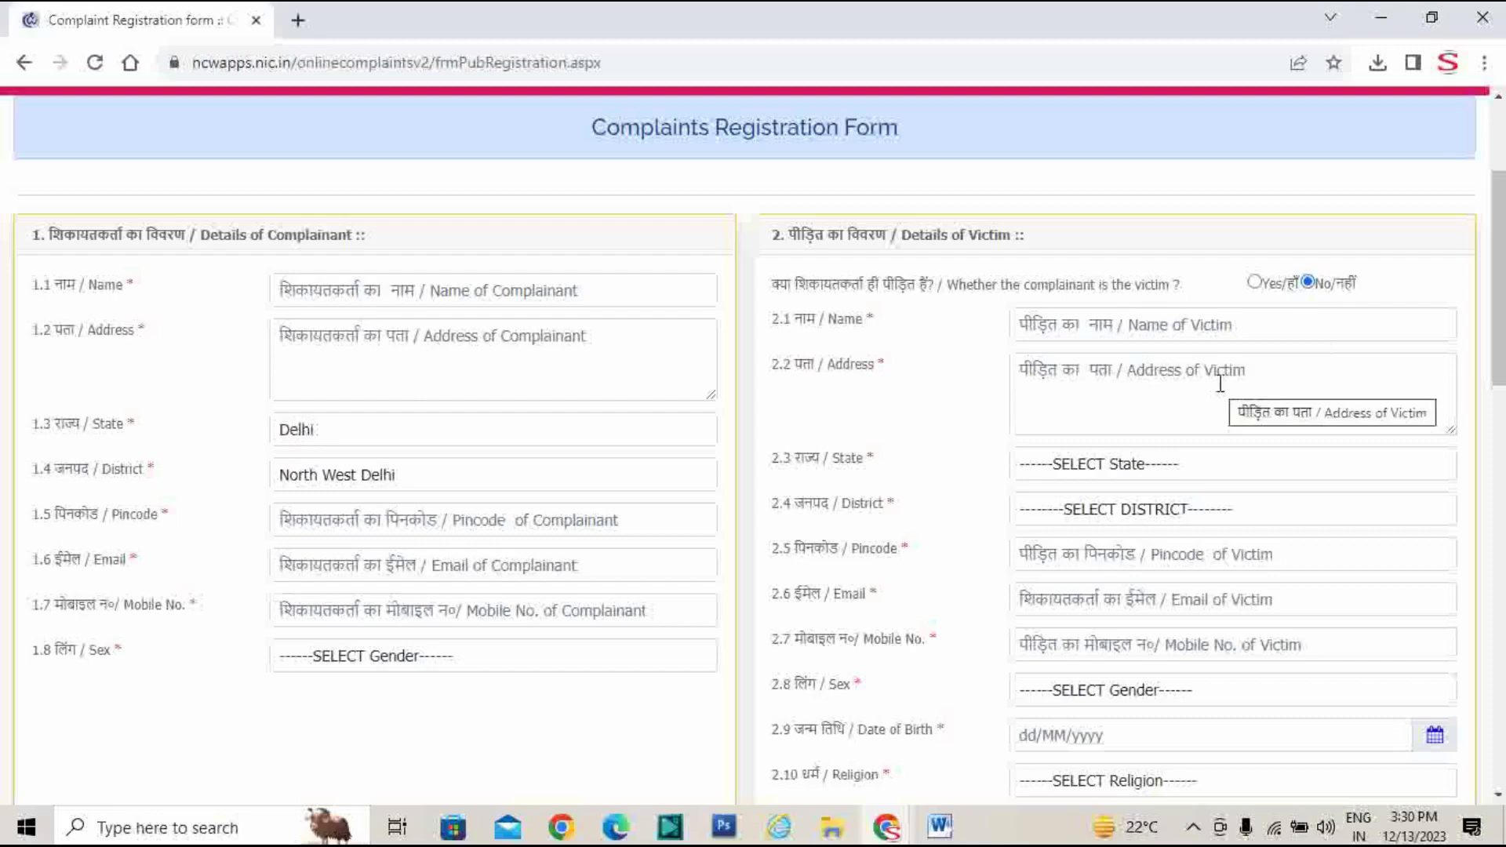
pyautogui.click(1168, 467)
pyautogui.click(939, 467)
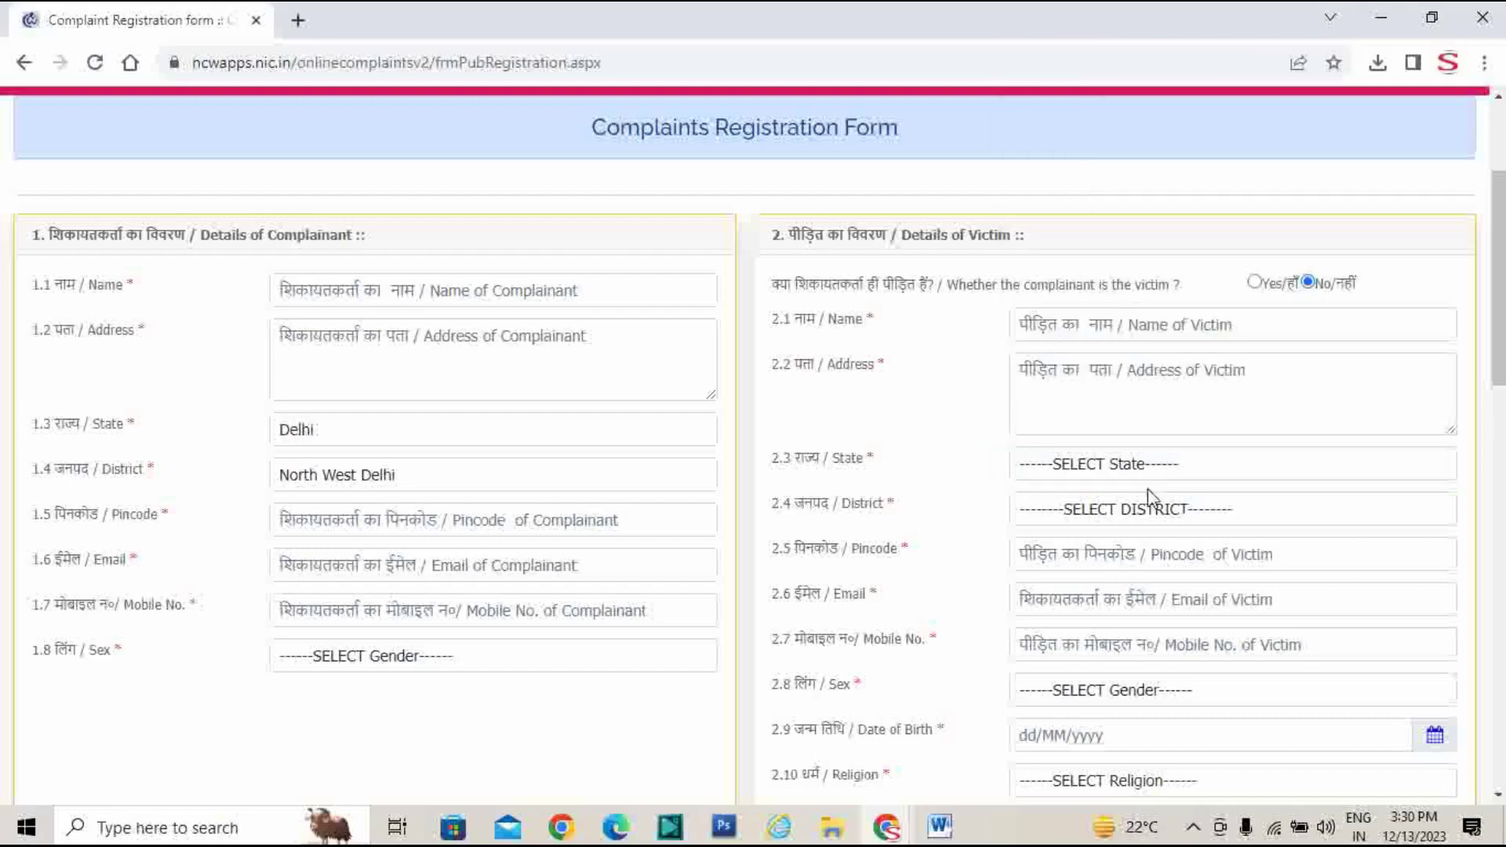
pyautogui.click(1151, 508)
pyautogui.click(843, 510)
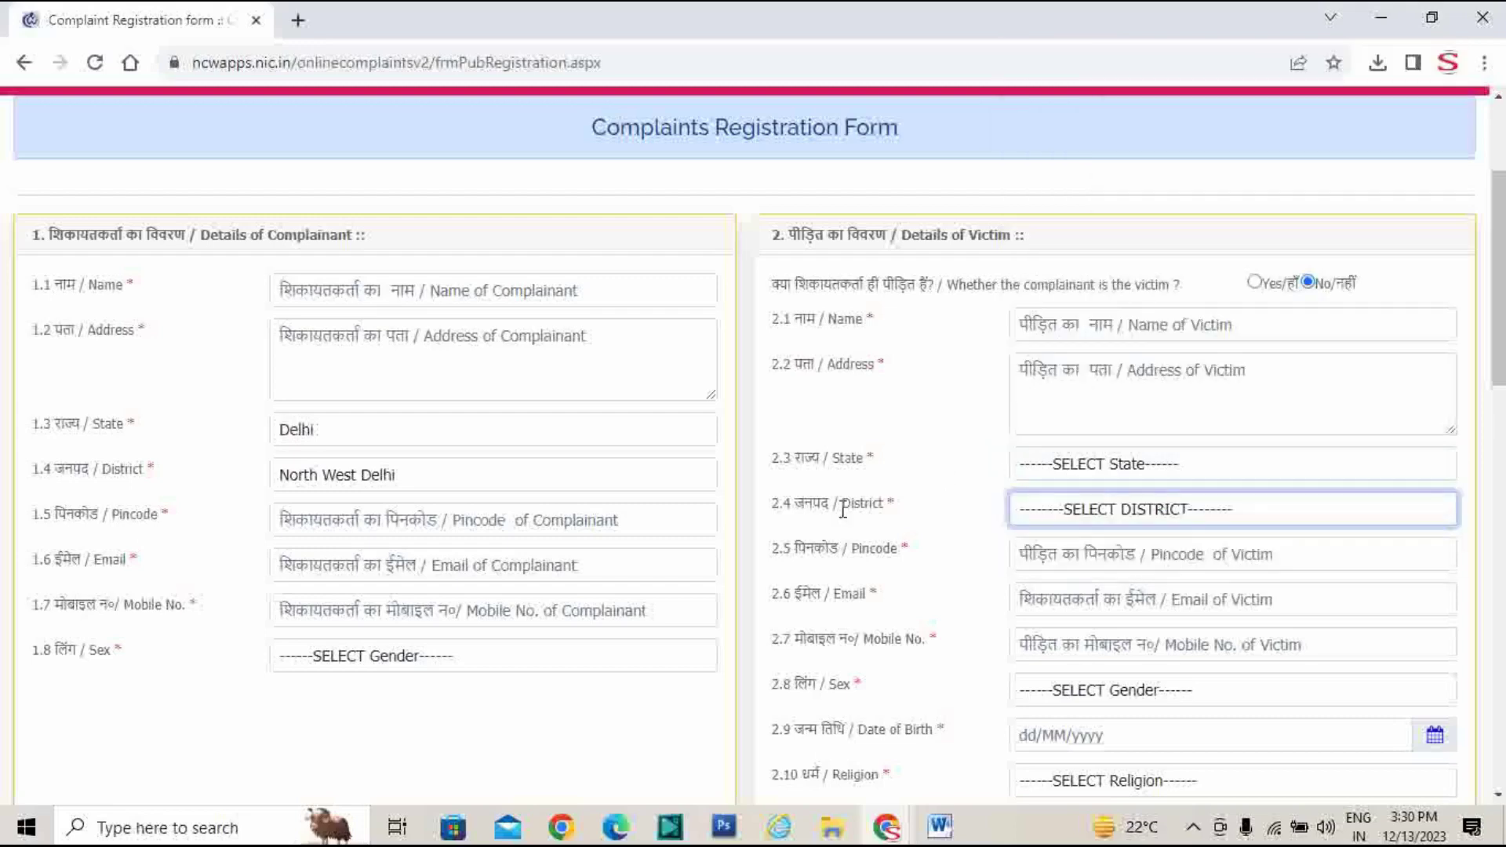
pyautogui.click(1086, 596)
pyautogui.click(978, 603)
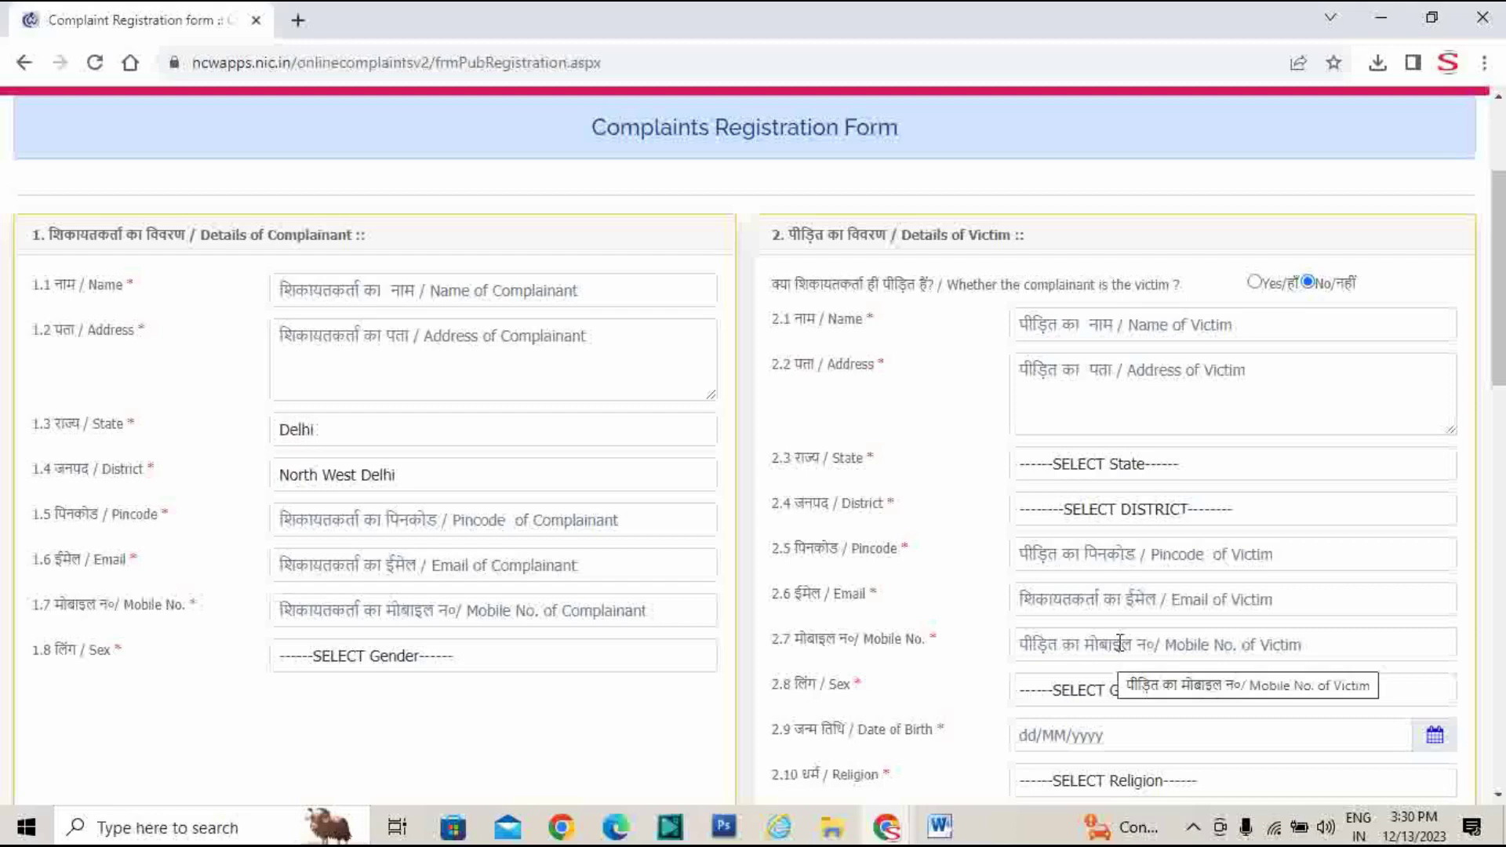
# - Review the victim's gender, date of birth, religion and caste fields in section 2 without choosing any values
pyautogui.scroll(-3, 1120, 642)
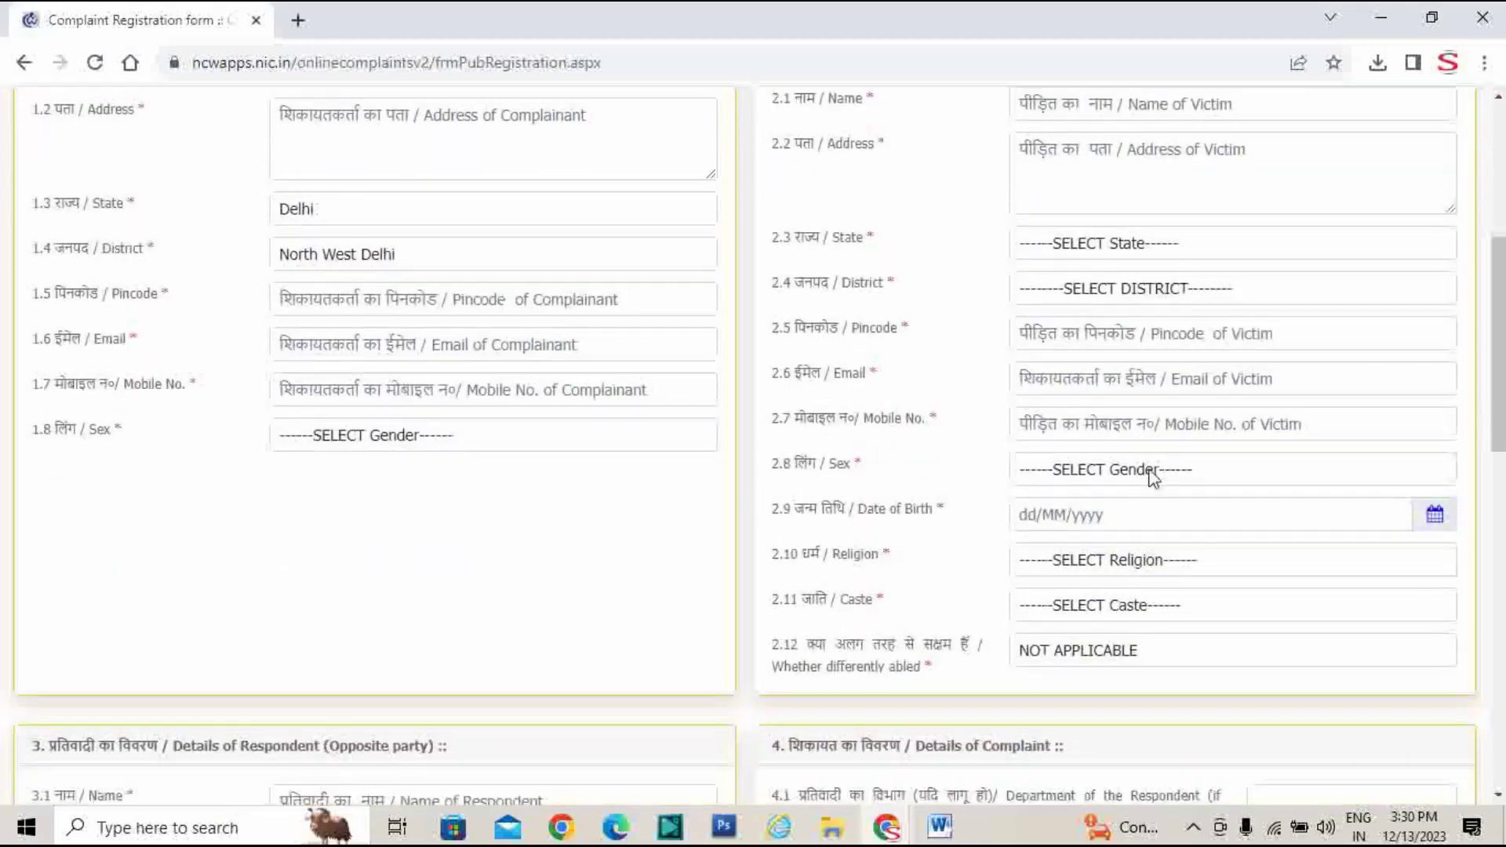
pyautogui.click(1153, 471)
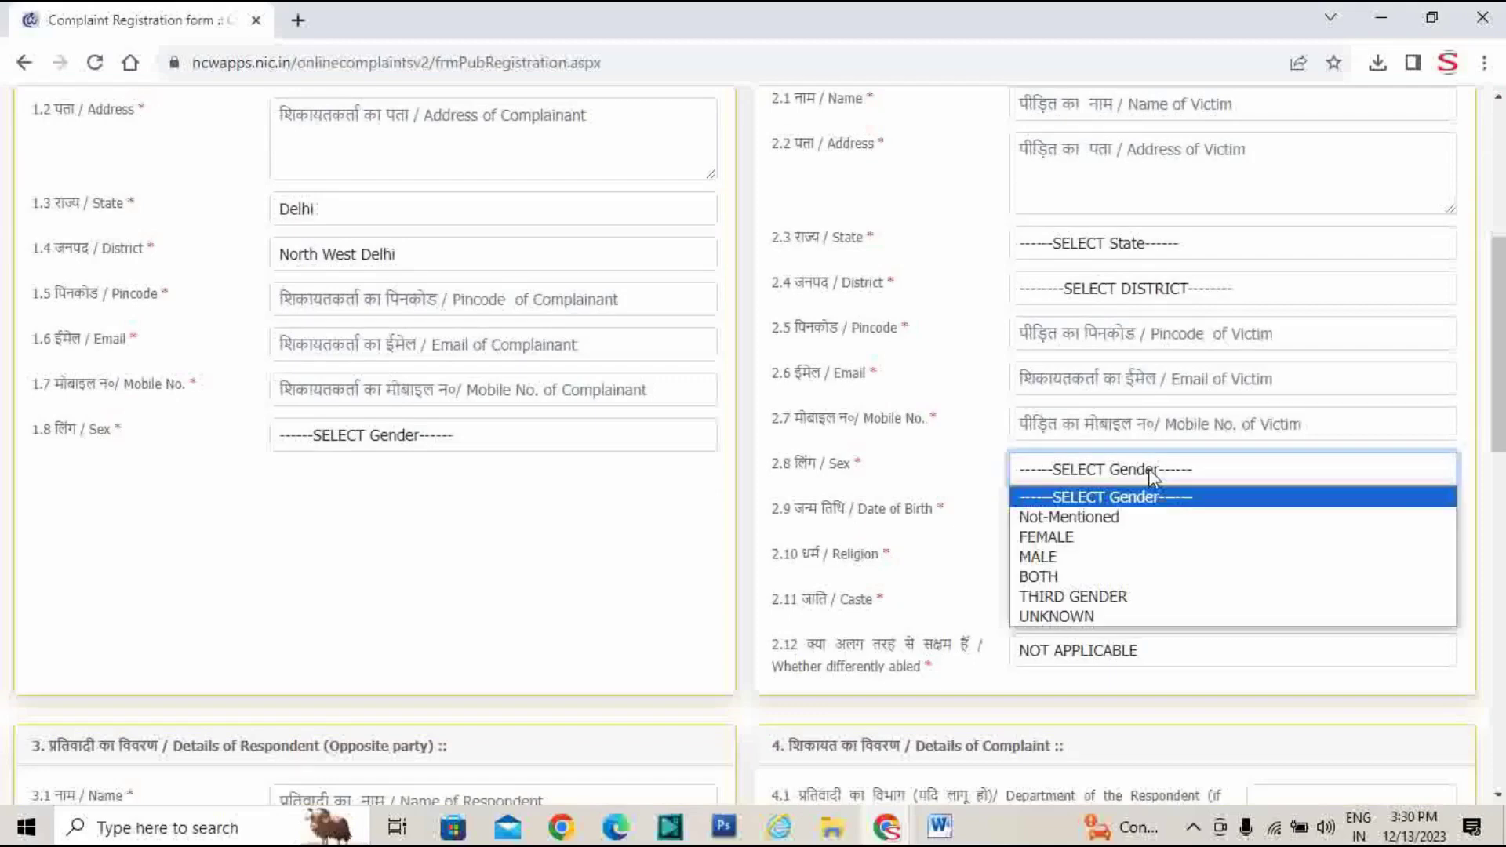
pyautogui.click(807, 487)
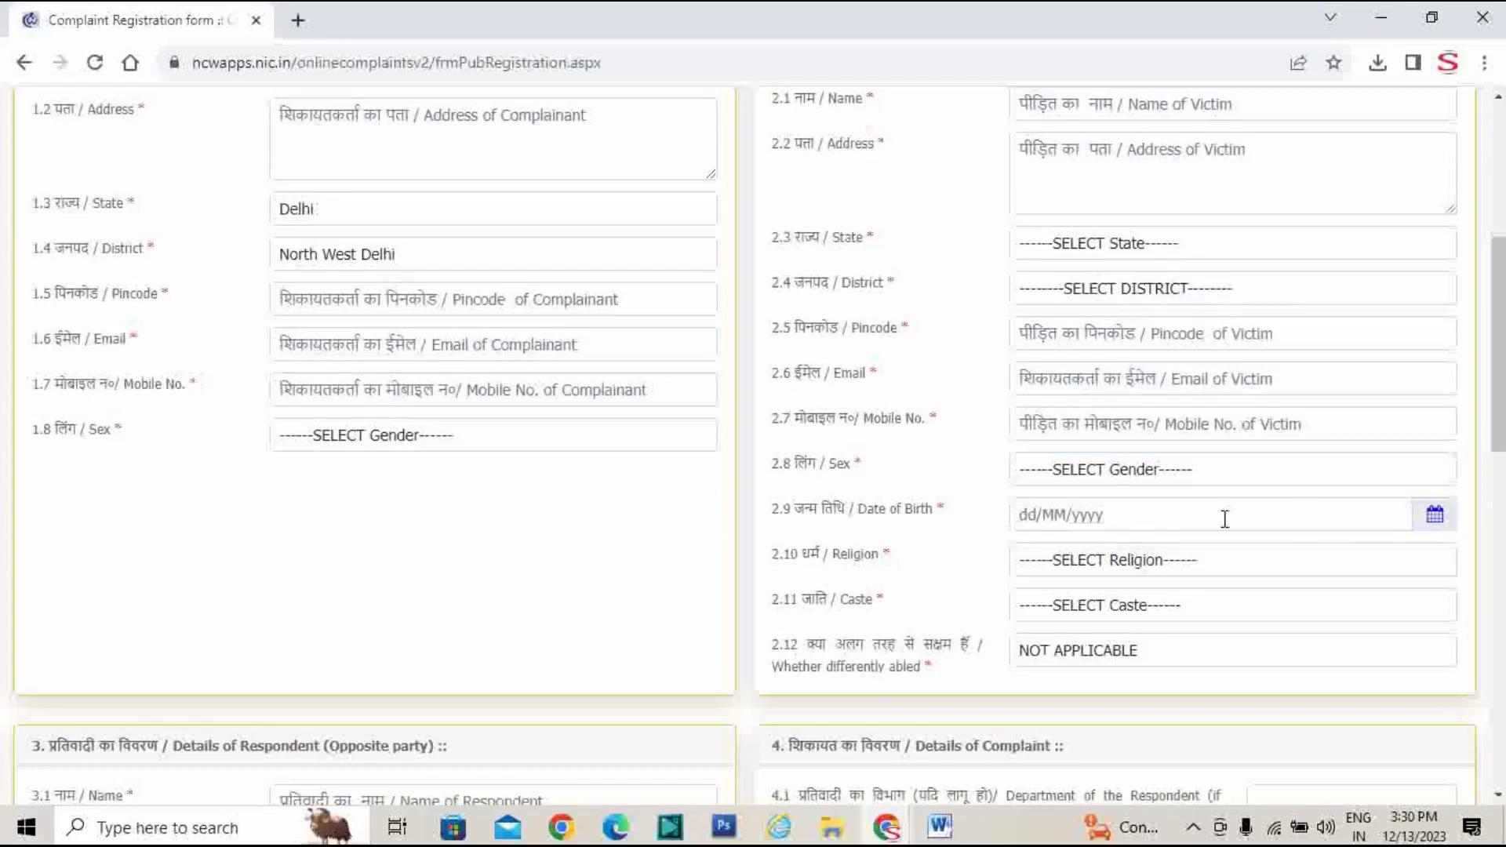
pyautogui.click(1037, 513)
pyautogui.click(964, 523)
pyautogui.click(1106, 561)
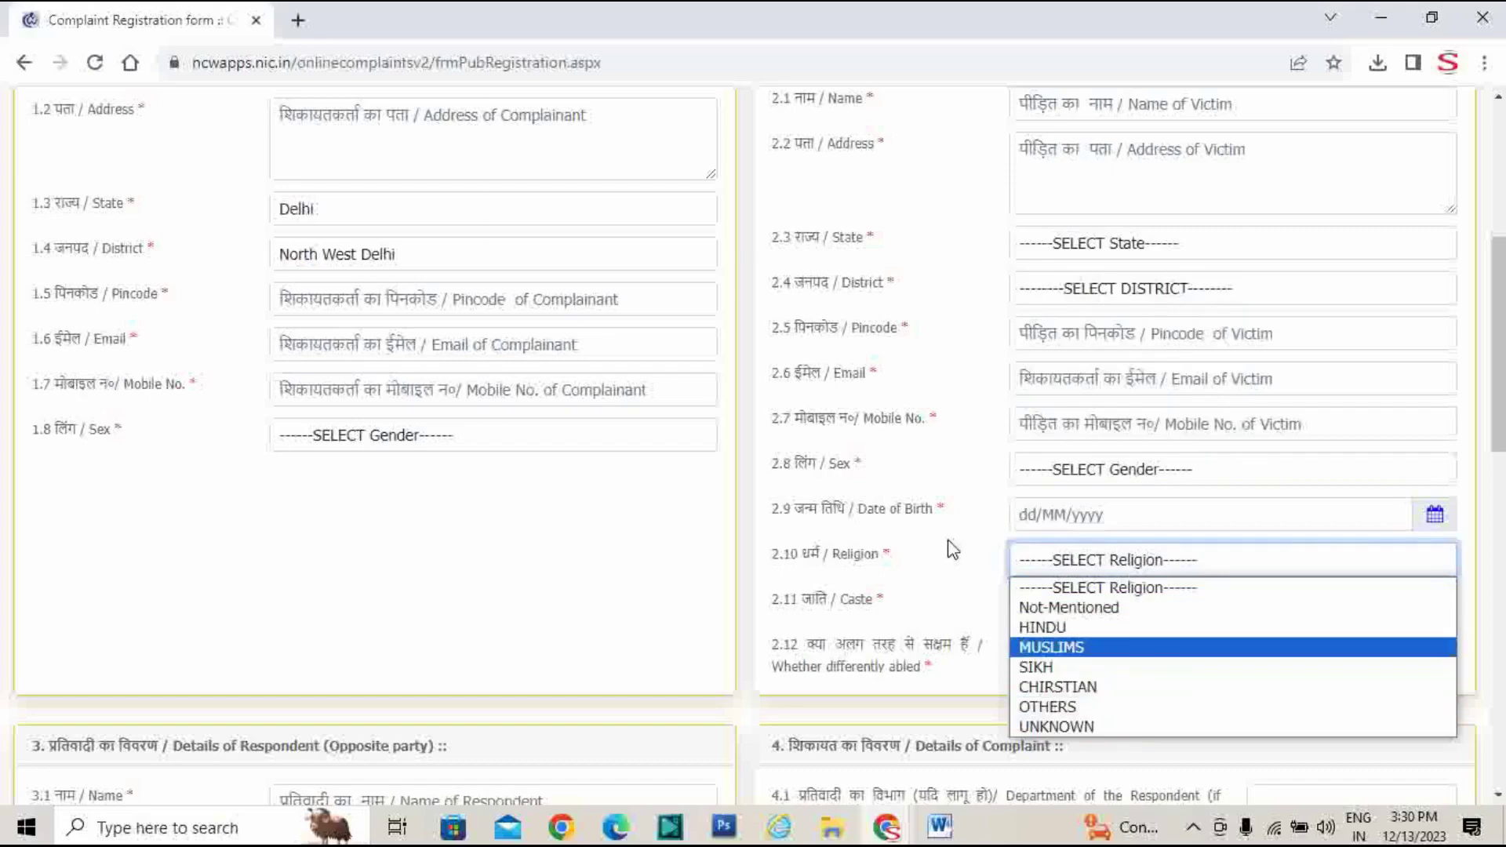
pyautogui.click(953, 584)
pyautogui.click(1097, 608)
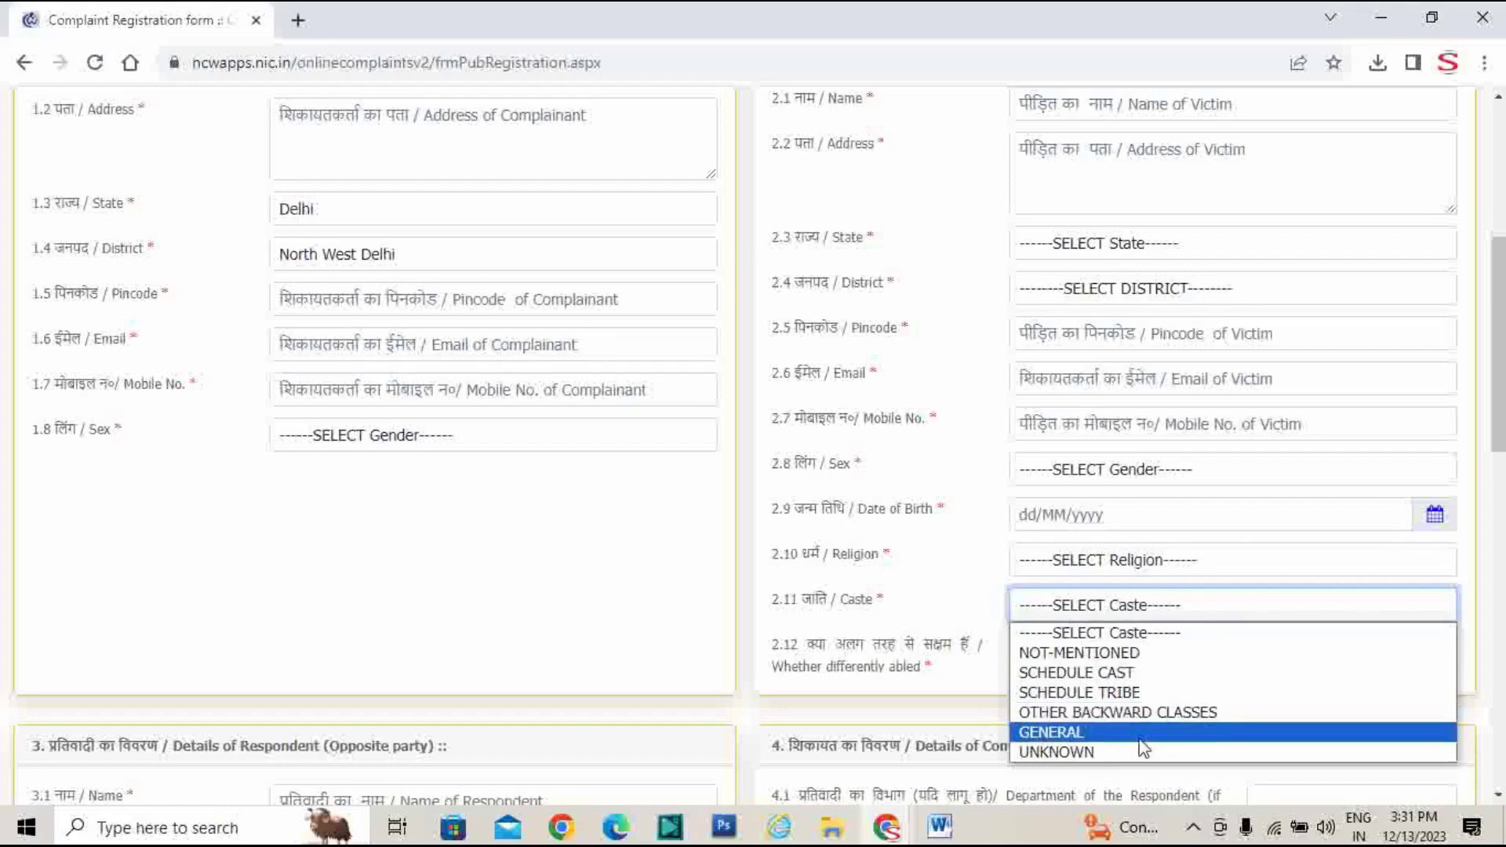
pyautogui.click(949, 695)
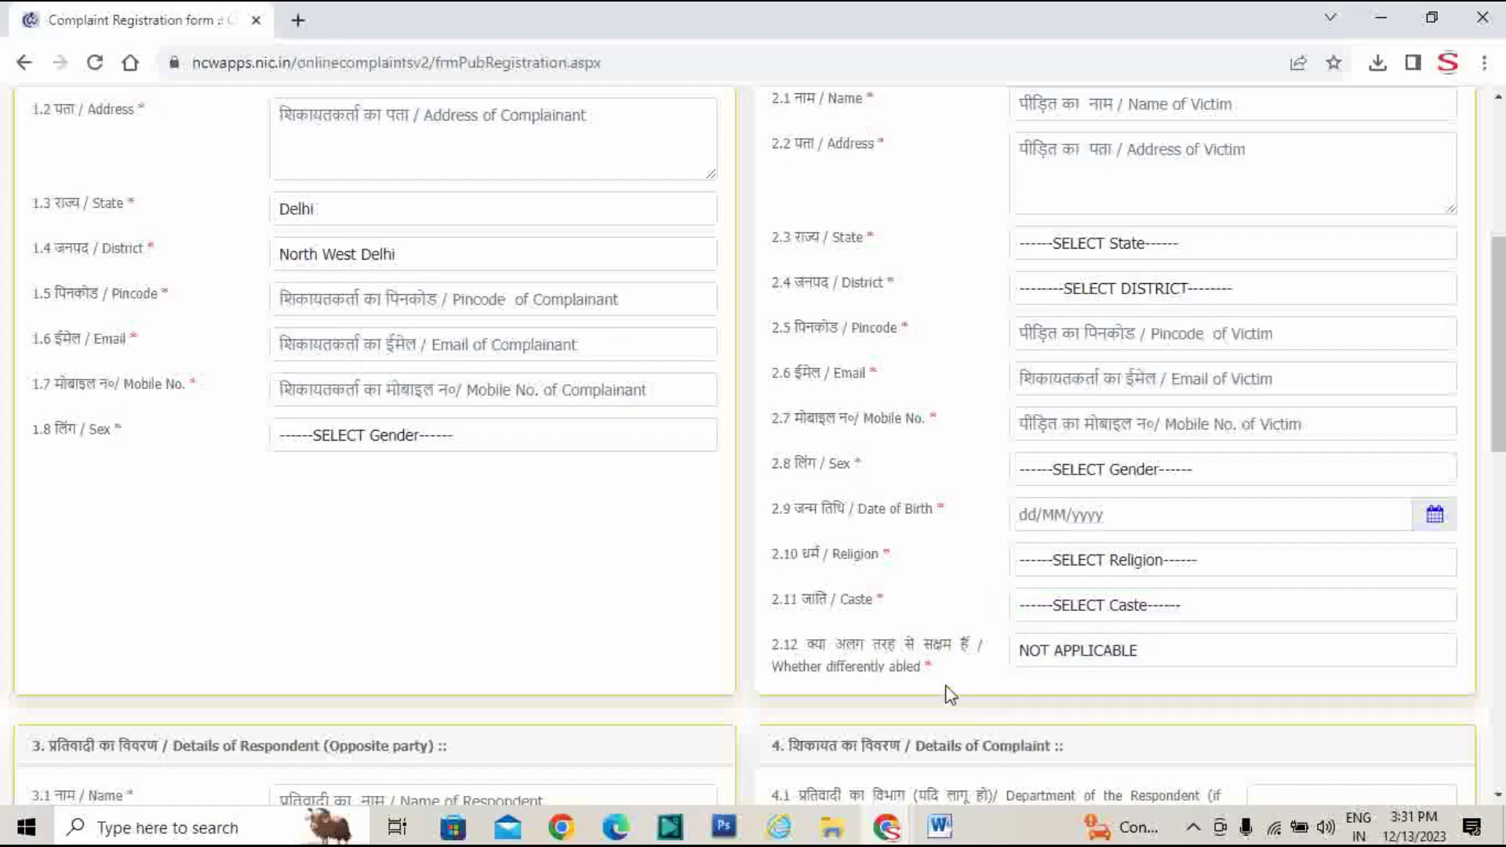
# - Examine the name, address and state fields in the Details of Respondent section
pyautogui.scroll(-7, 949, 695)
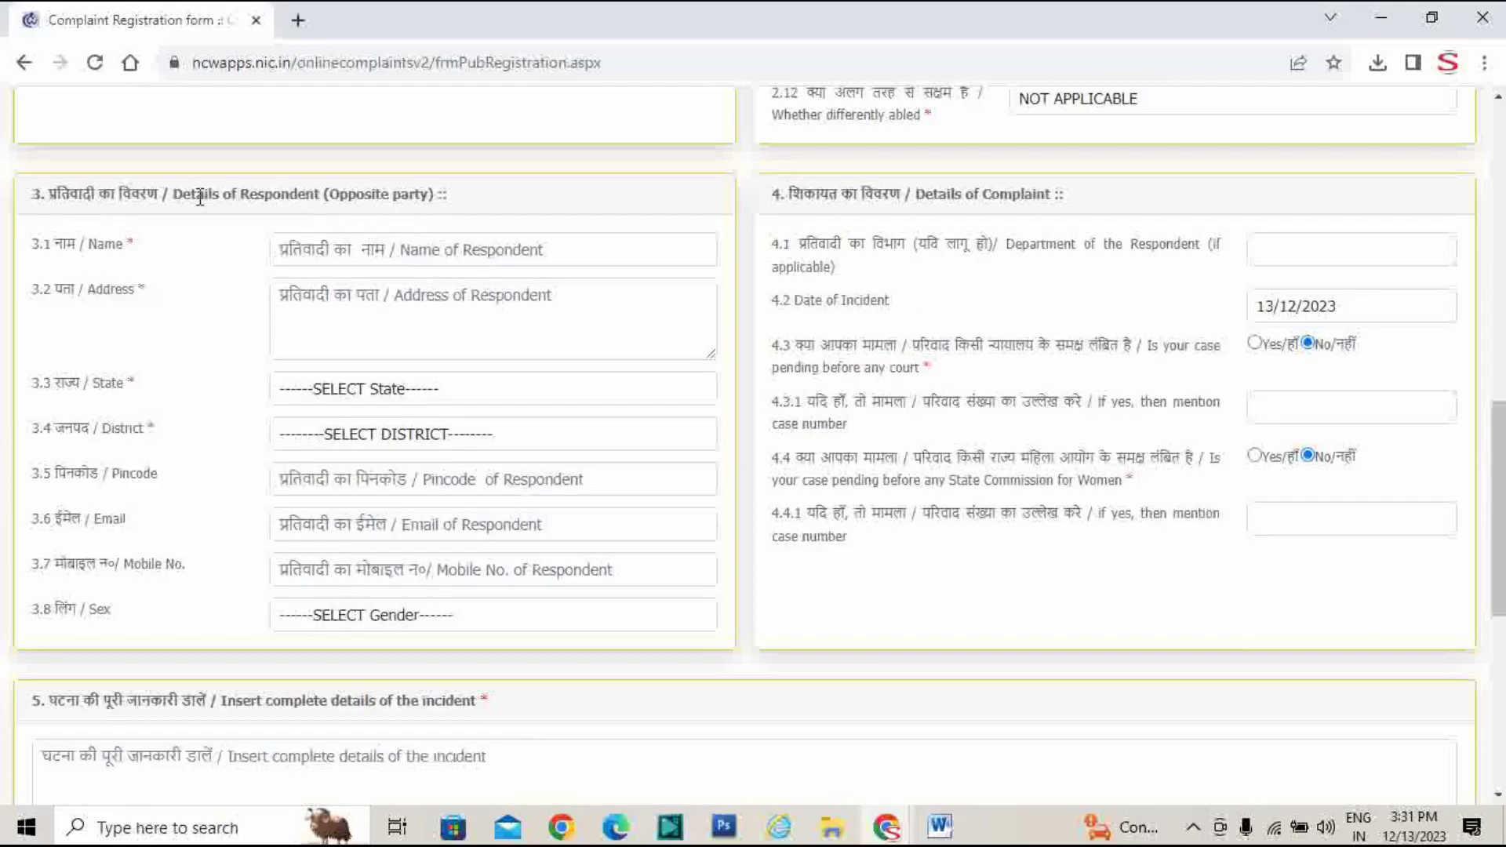
pyautogui.click(343, 244)
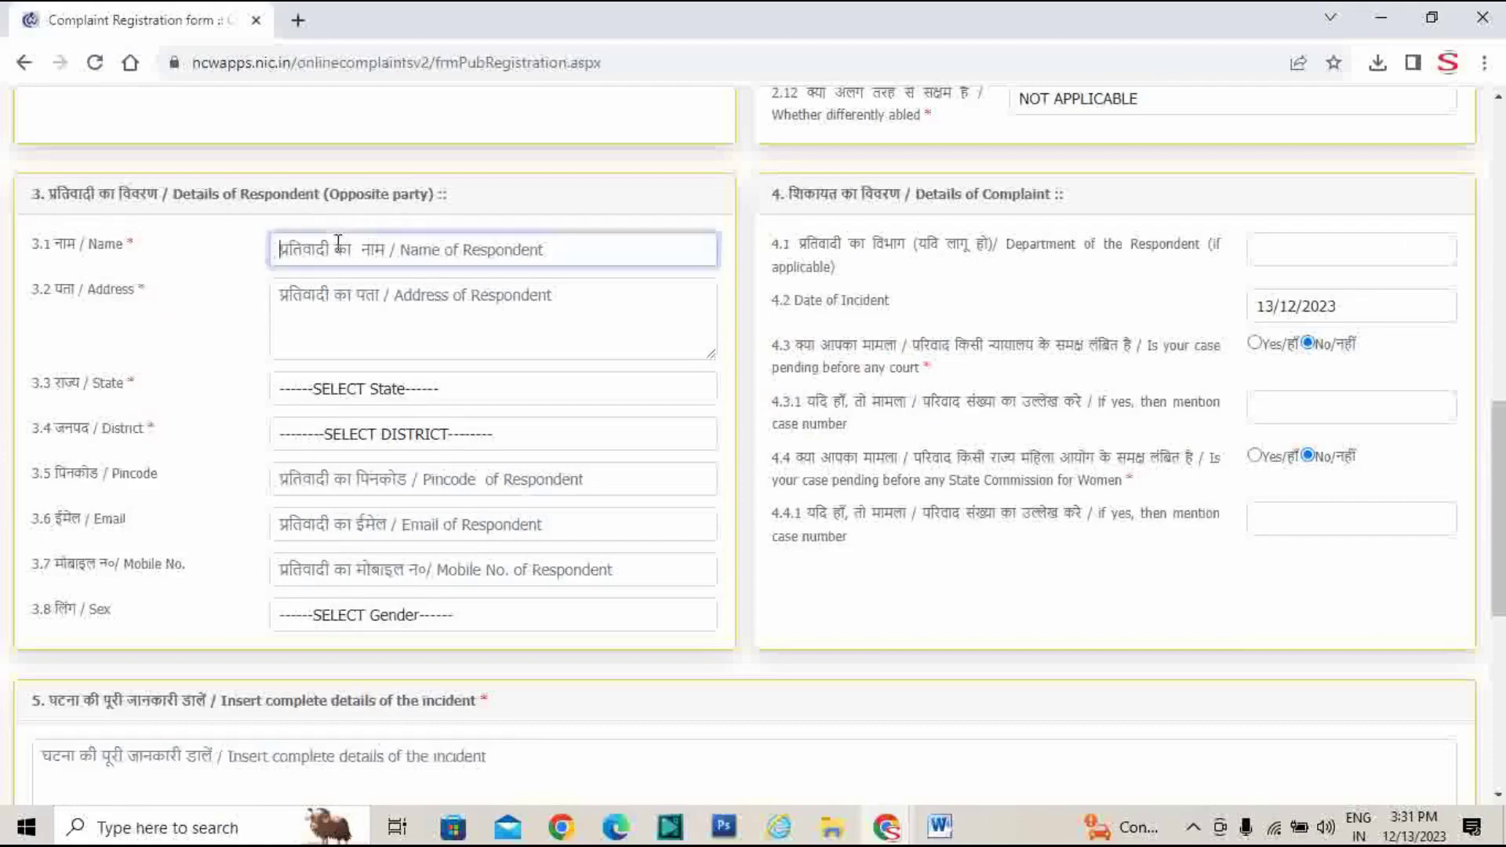
pyautogui.click(293, 298)
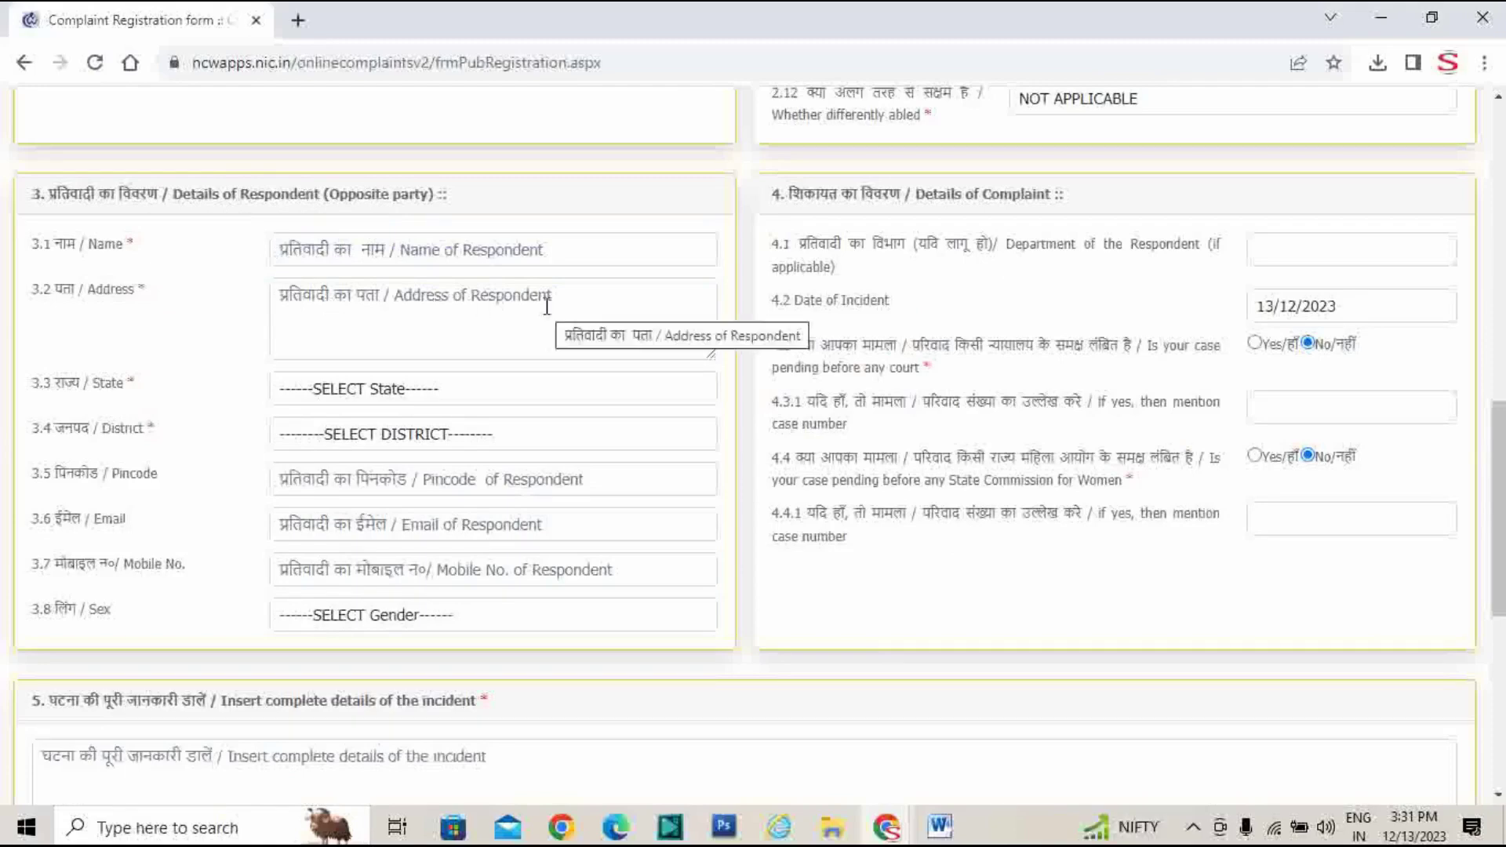
pyautogui.click(506, 384)
pyautogui.click(725, 510)
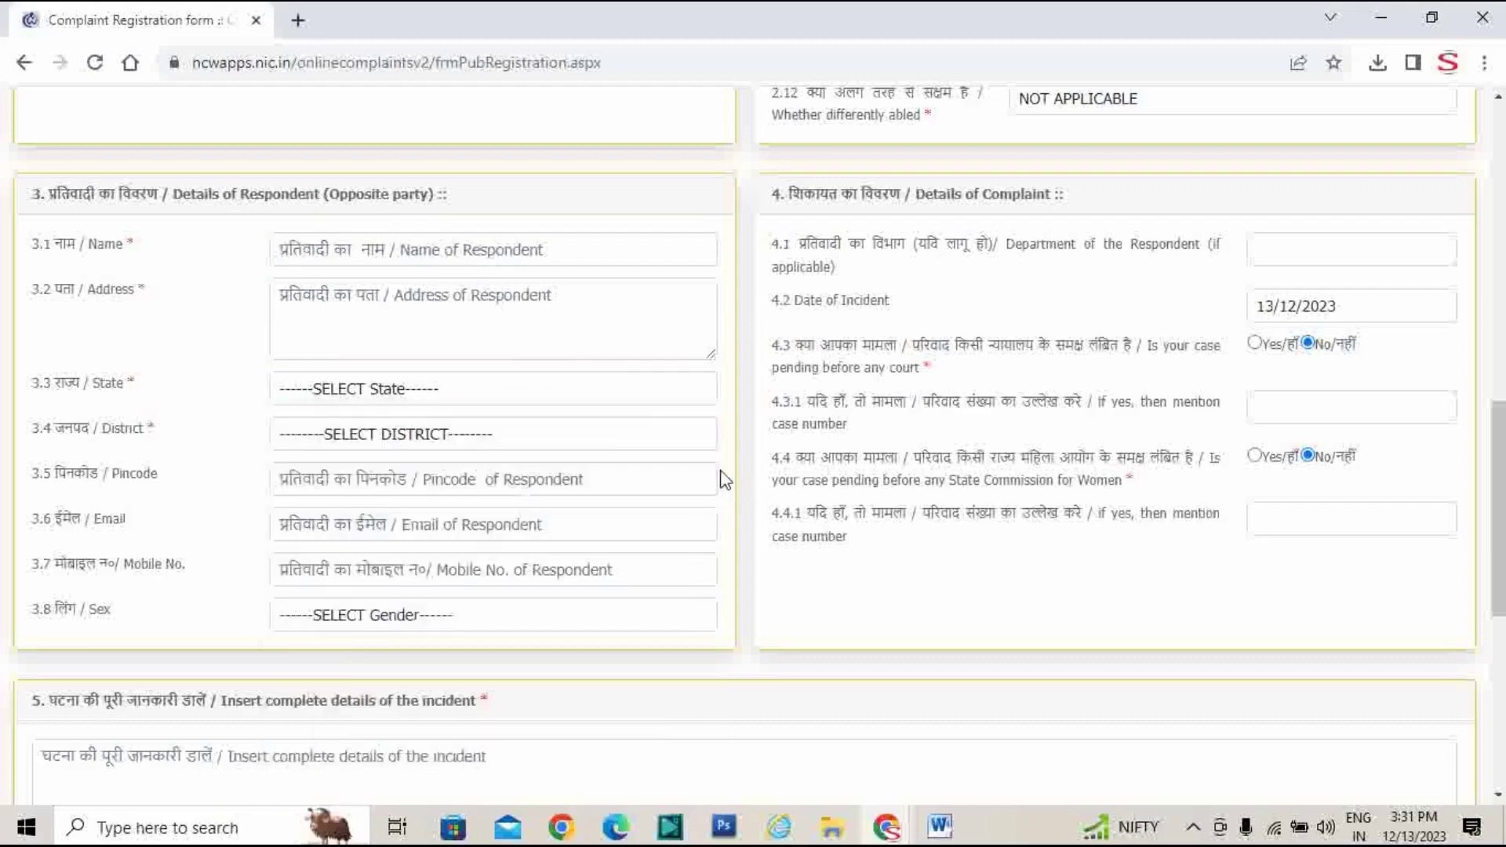
# - Review the respondent's district, email and gender fields in section 3 without choosing any values
pyautogui.click(619, 431)
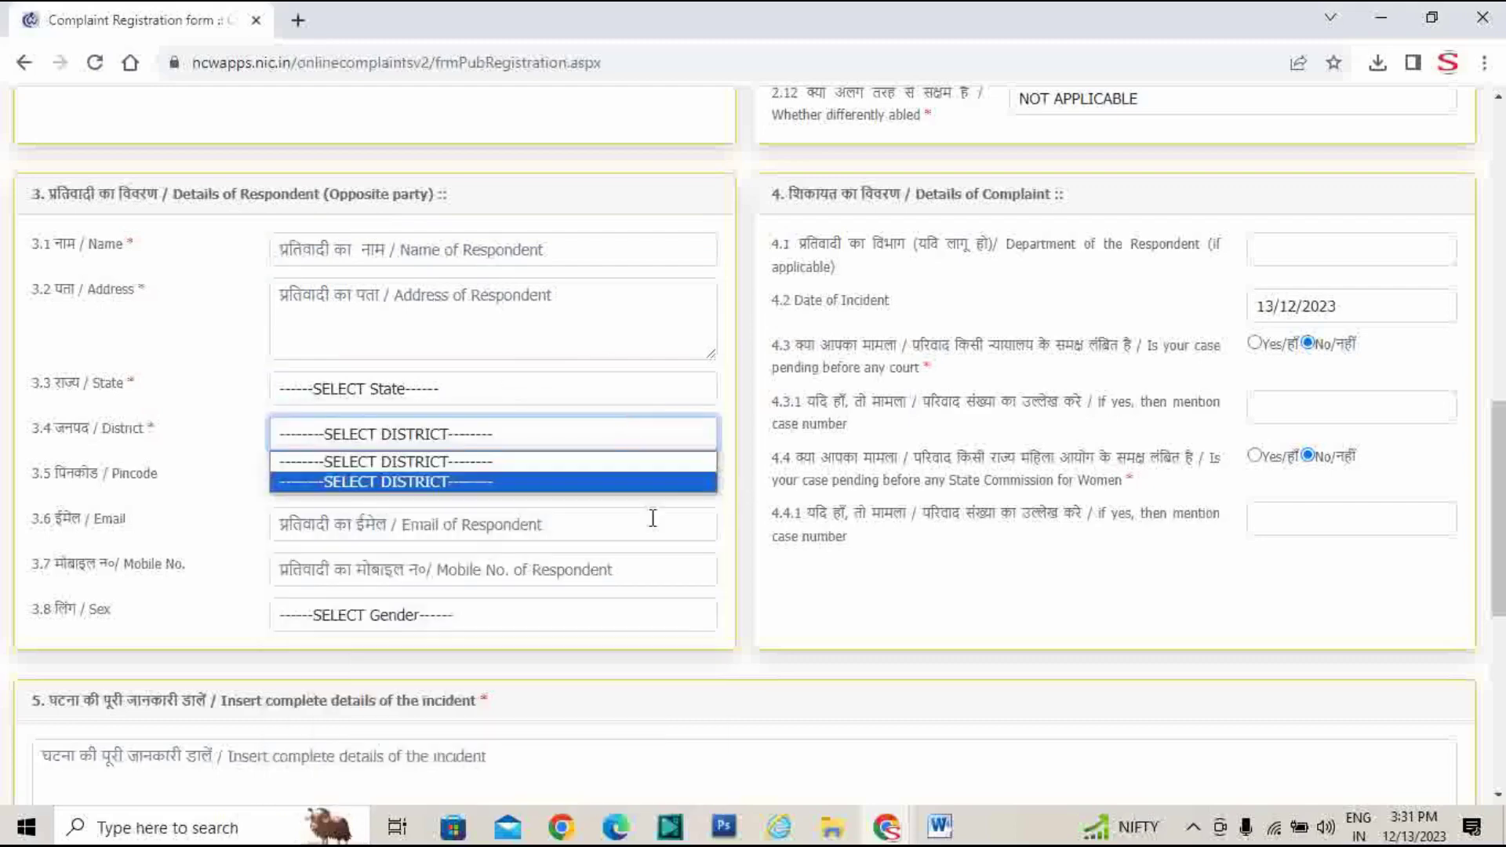
pyautogui.click(733, 570)
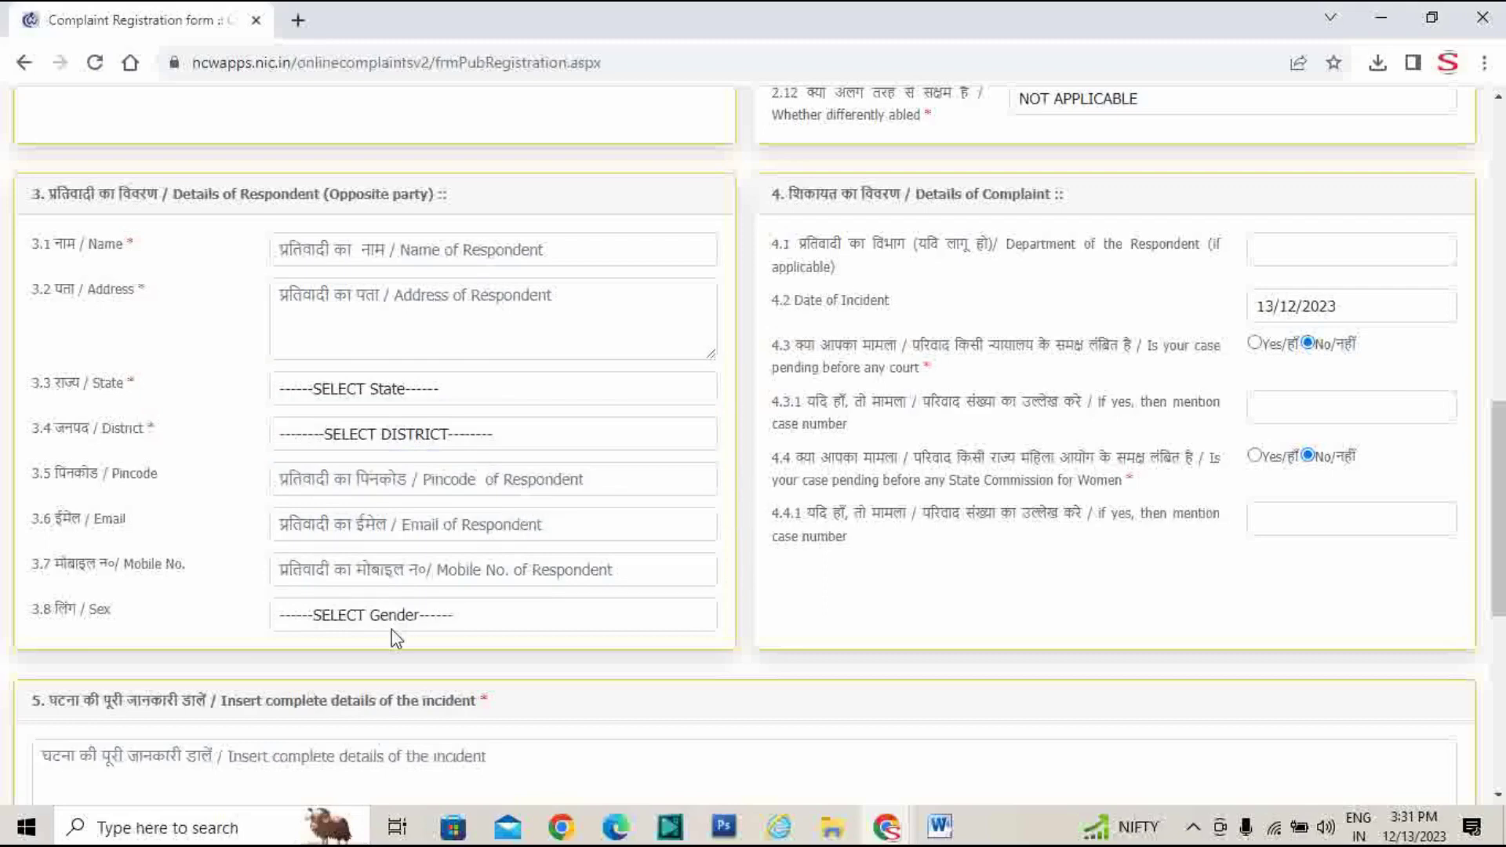
pyautogui.click(369, 513)
pyautogui.click(237, 526)
pyautogui.click(387, 615)
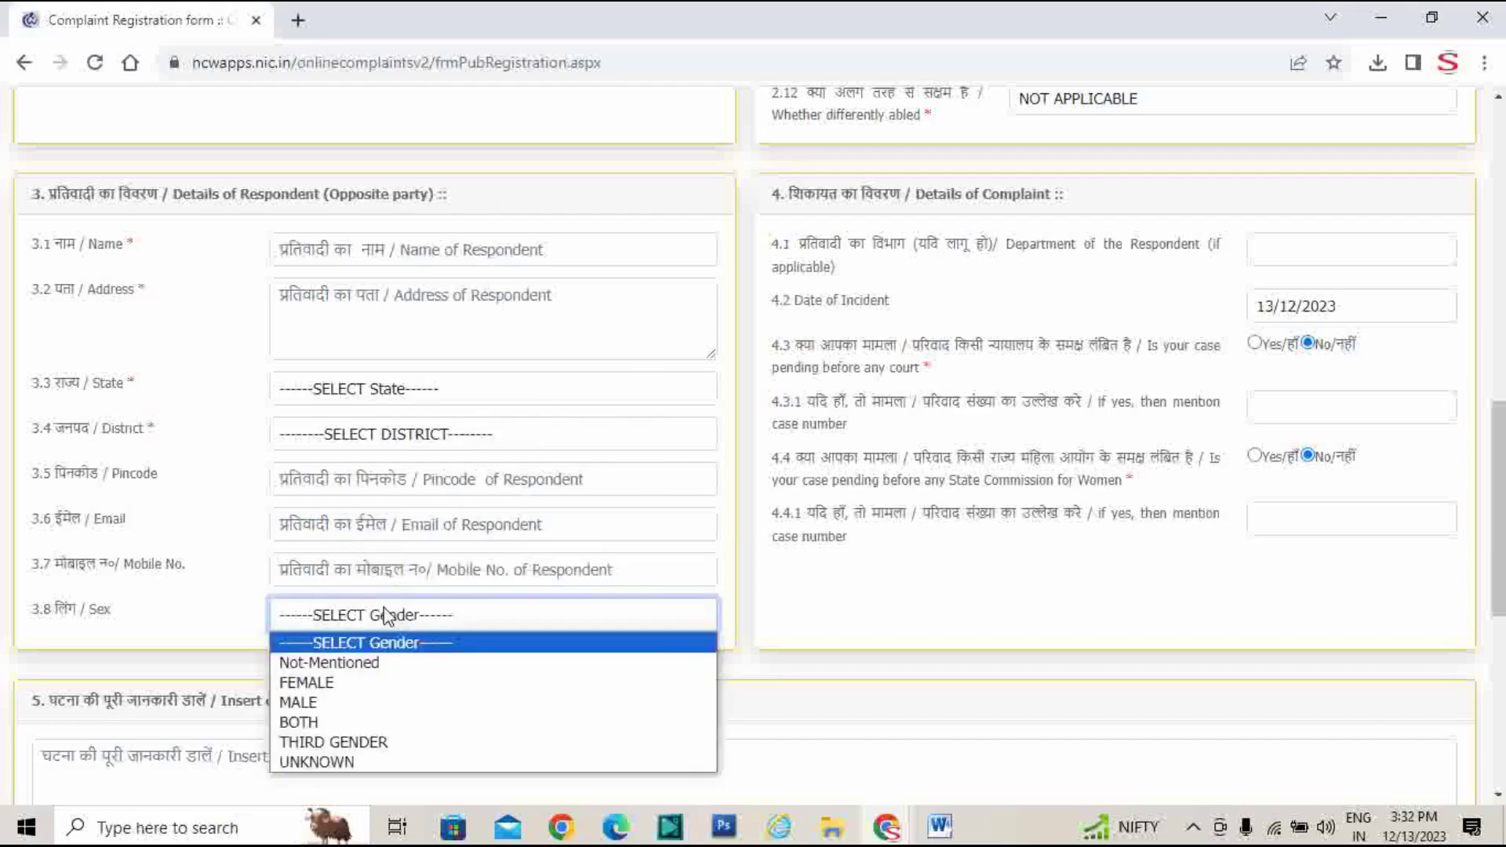
pyautogui.click(786, 653)
pyautogui.click(787, 652)
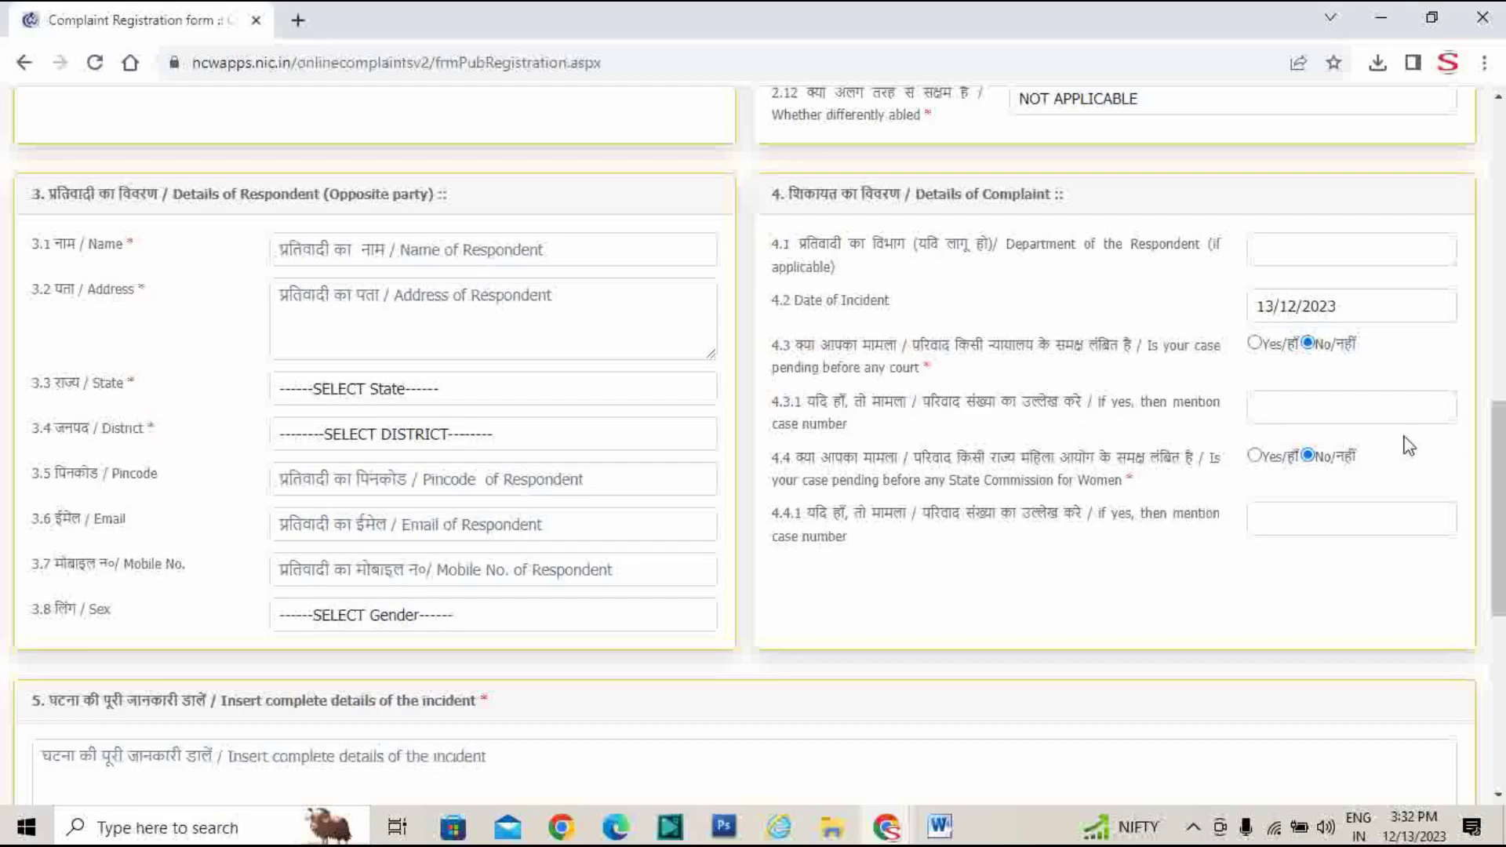
# - Examine the complaint details, the incident description box and the captcha field at the end of the form
pyautogui.scroll(-1, 884, 457)
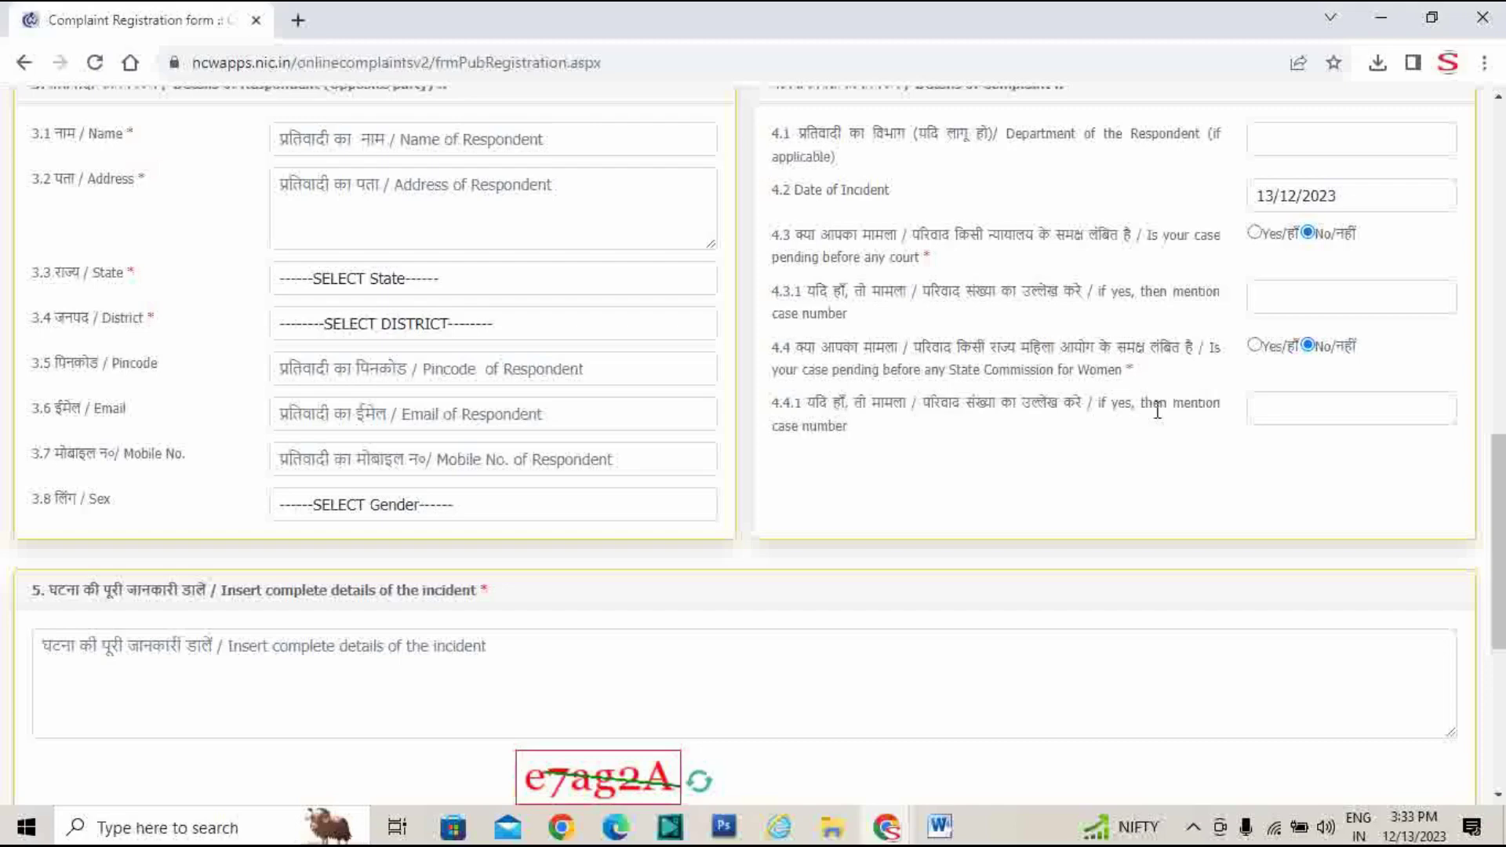
pyautogui.scroll(-3, 549, 466)
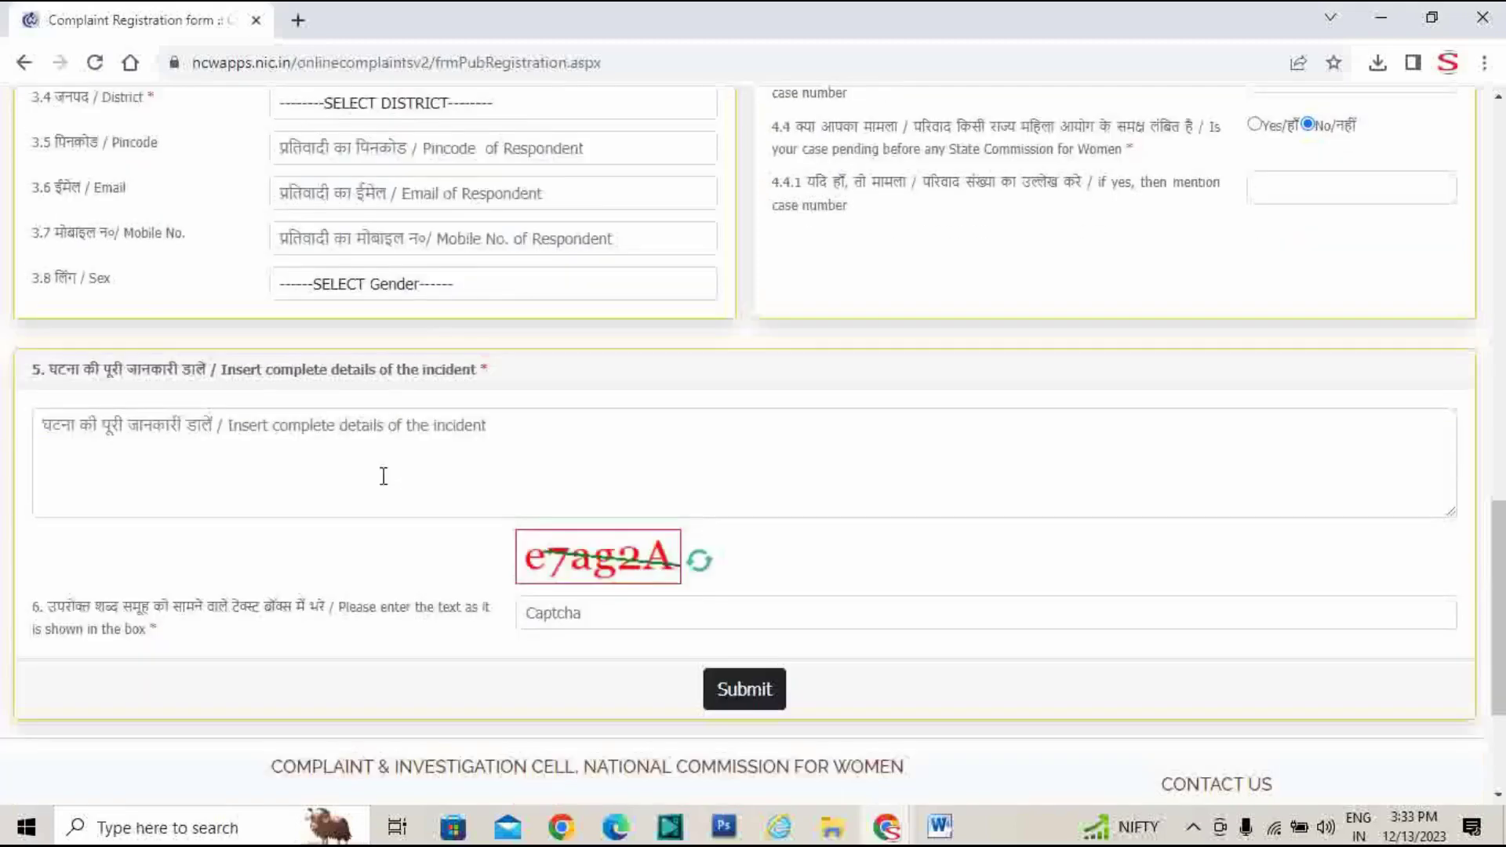